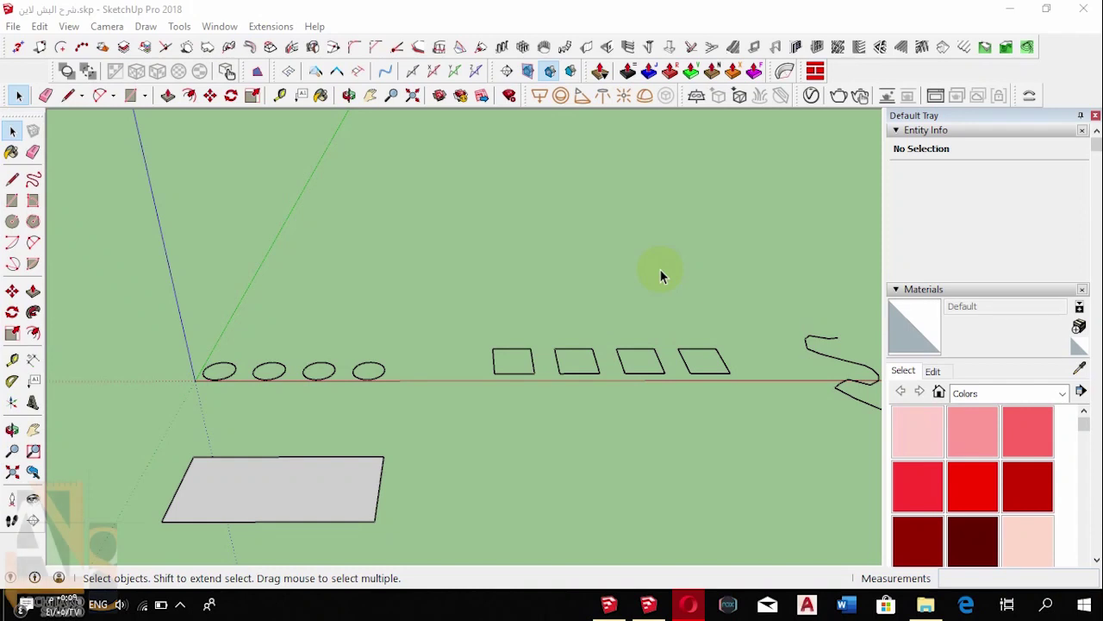
Show the Adebeo PushLine toolbar from View > Toolbars
left_click(777, 7)
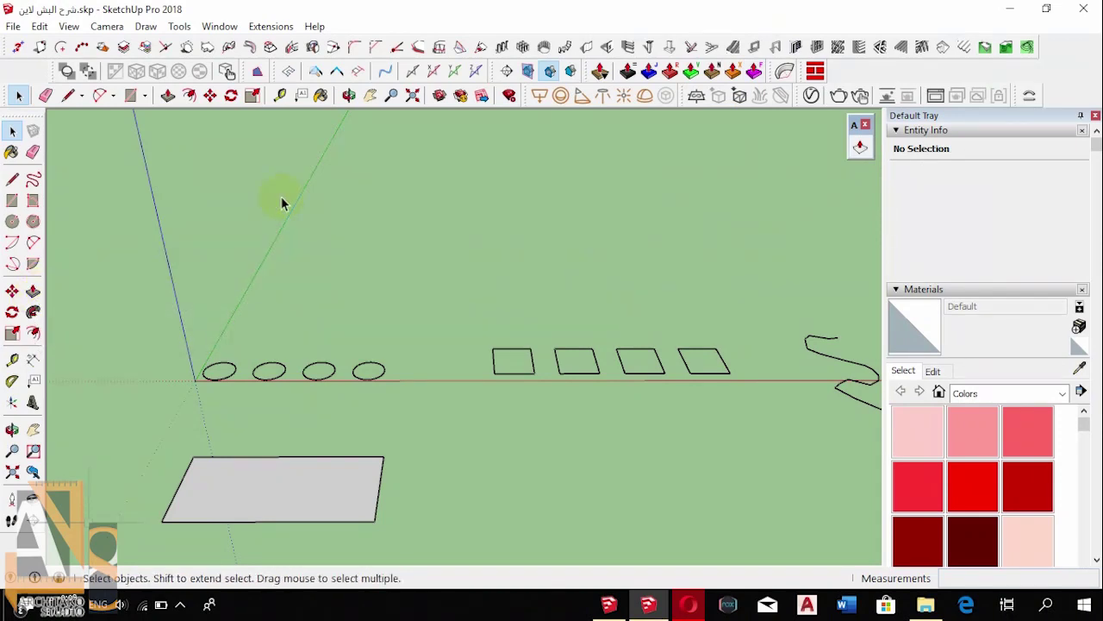
Push/Pull the grey rectangle upward into a box about 12.65 m tall
left_click(32, 291)
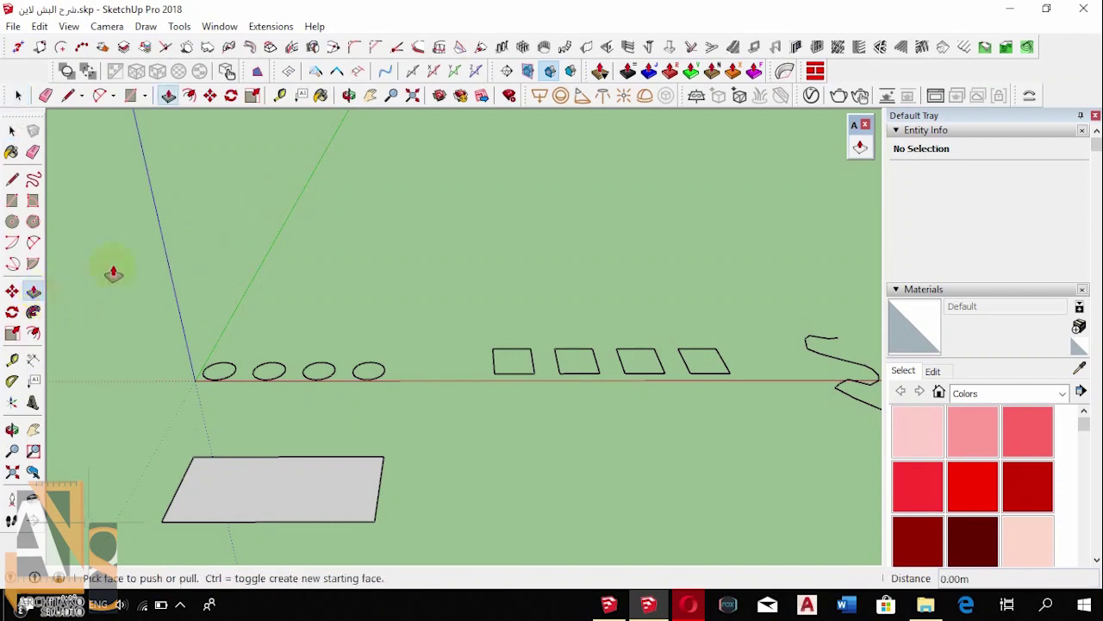
left_click(281, 472)
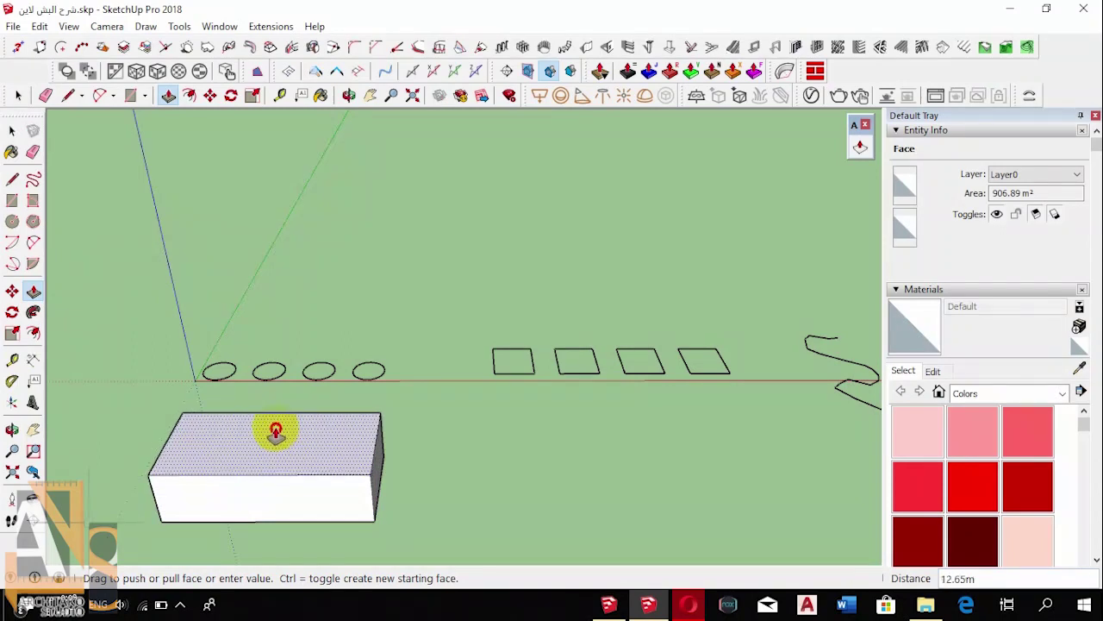
left_click(275, 429)
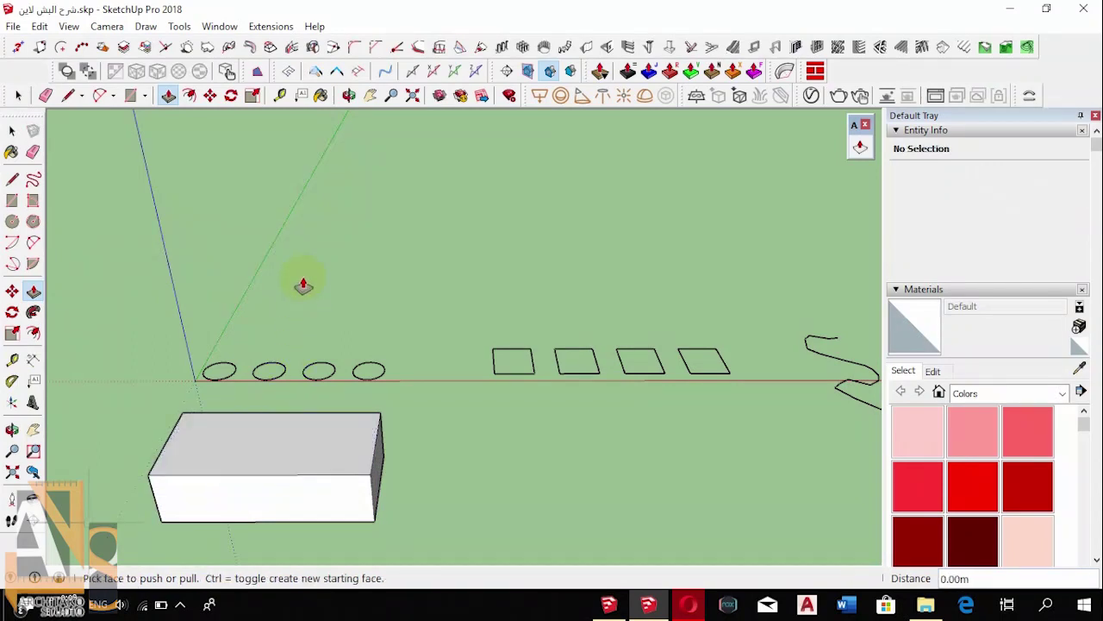
Push the box's top edge up into a new vertical face with Push Line
left_click(860, 147)
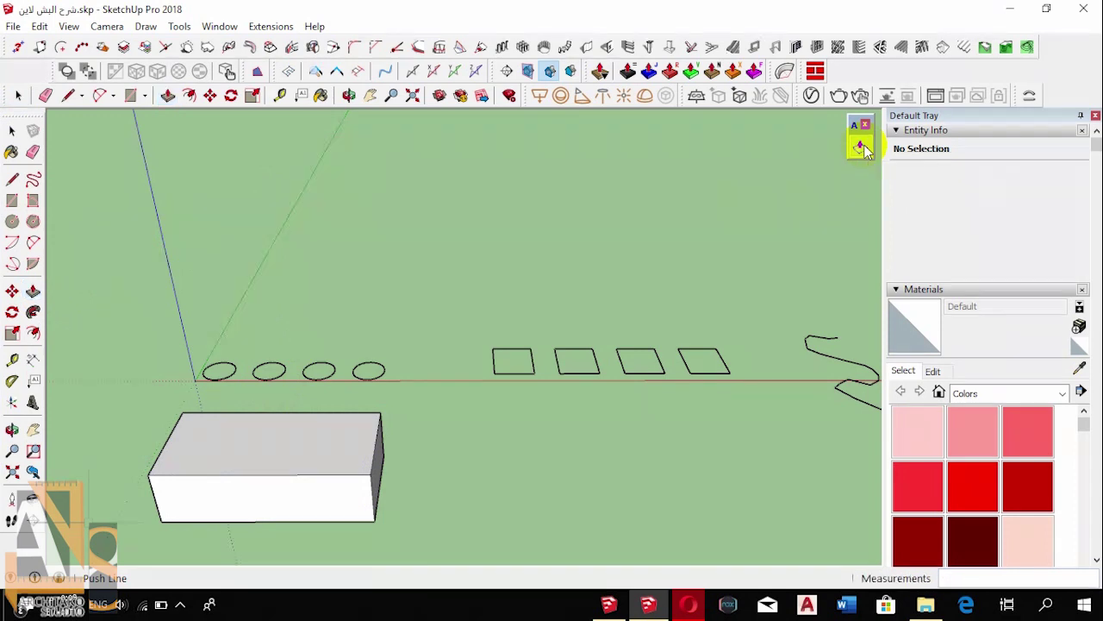
left_click(323, 416)
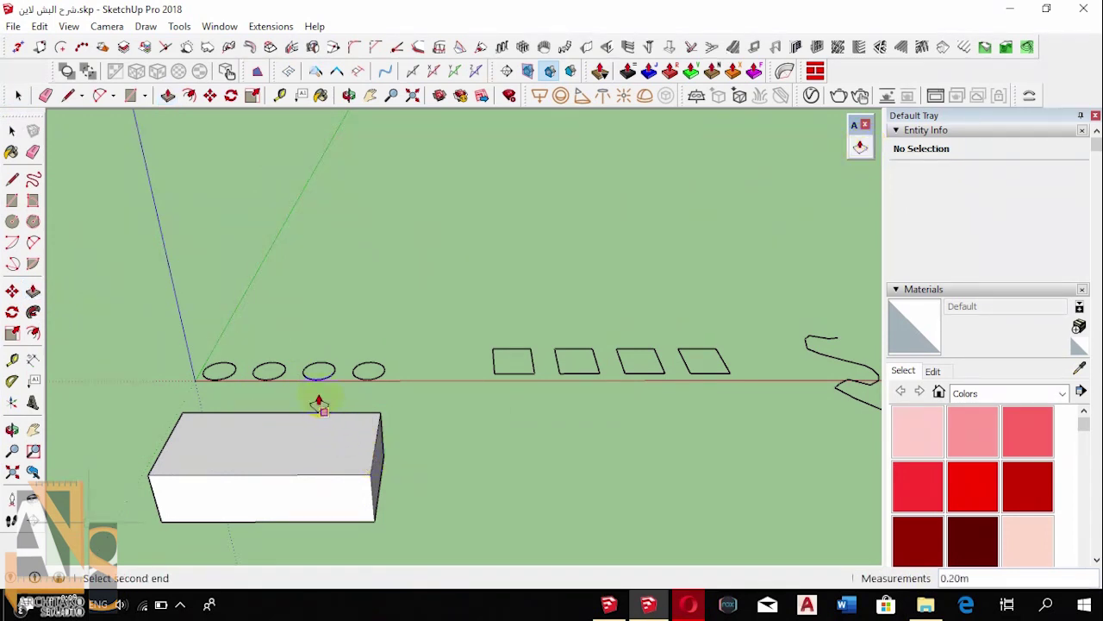
left_click(312, 349)
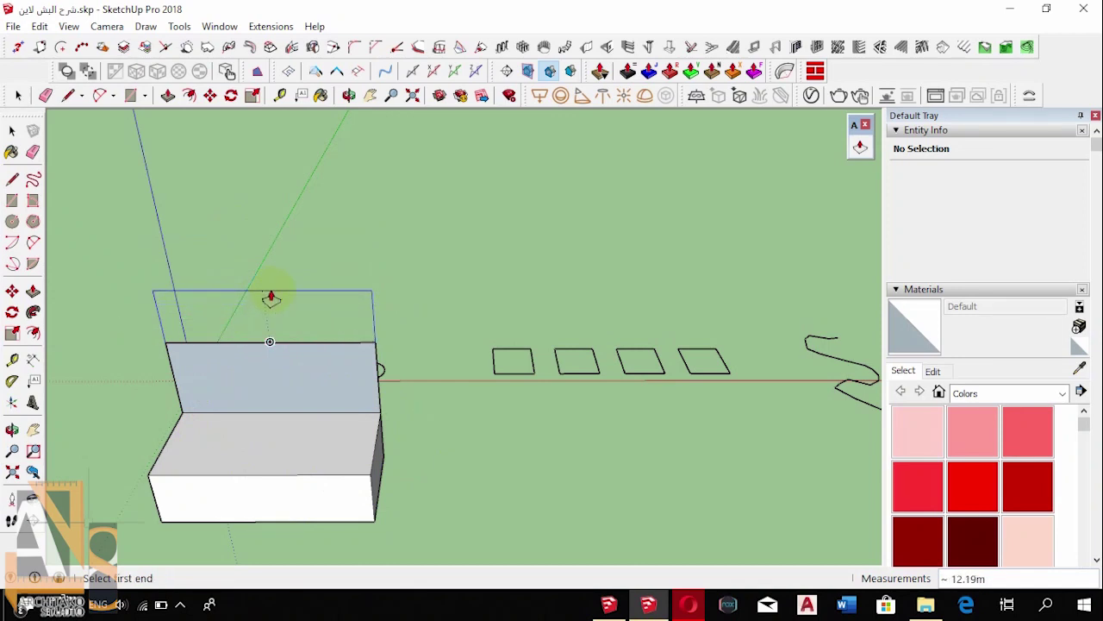
Select the whole box with its raised face and delete it
key("space")
left_click(272, 457)
double_click(272, 456)
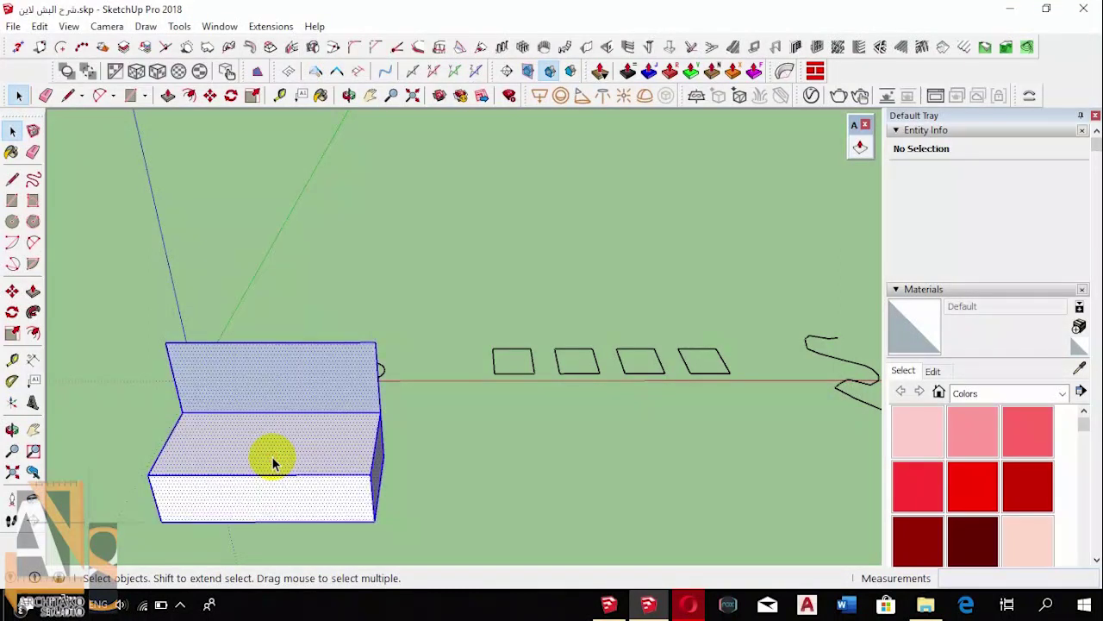
key("Delete")
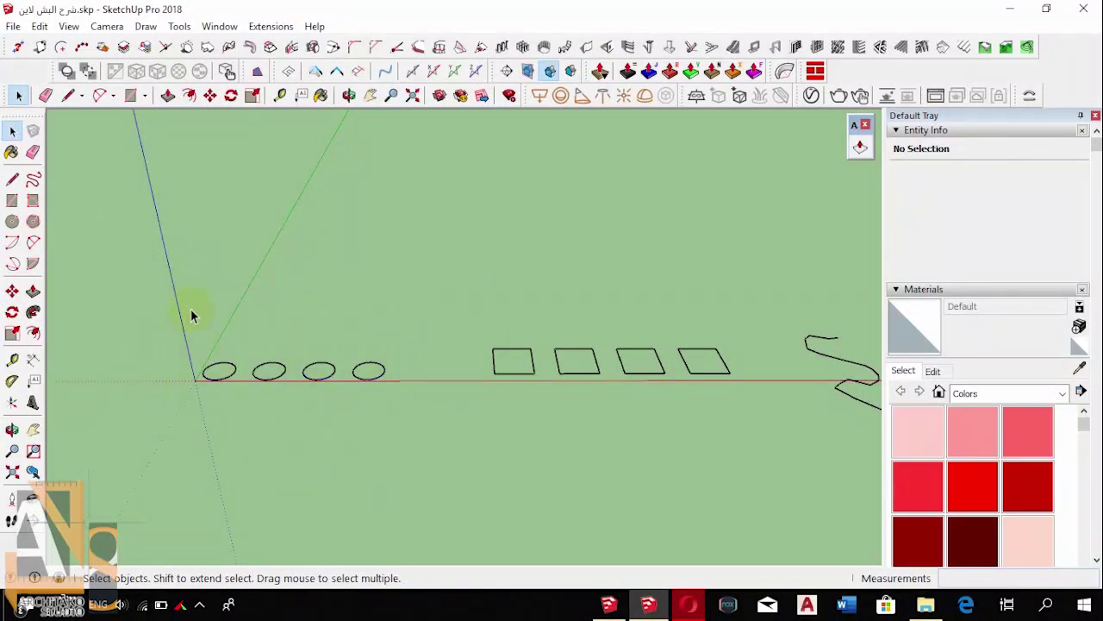
Sink the fourth circle into a cylinder below the ground with Push Line
left_click(860, 148)
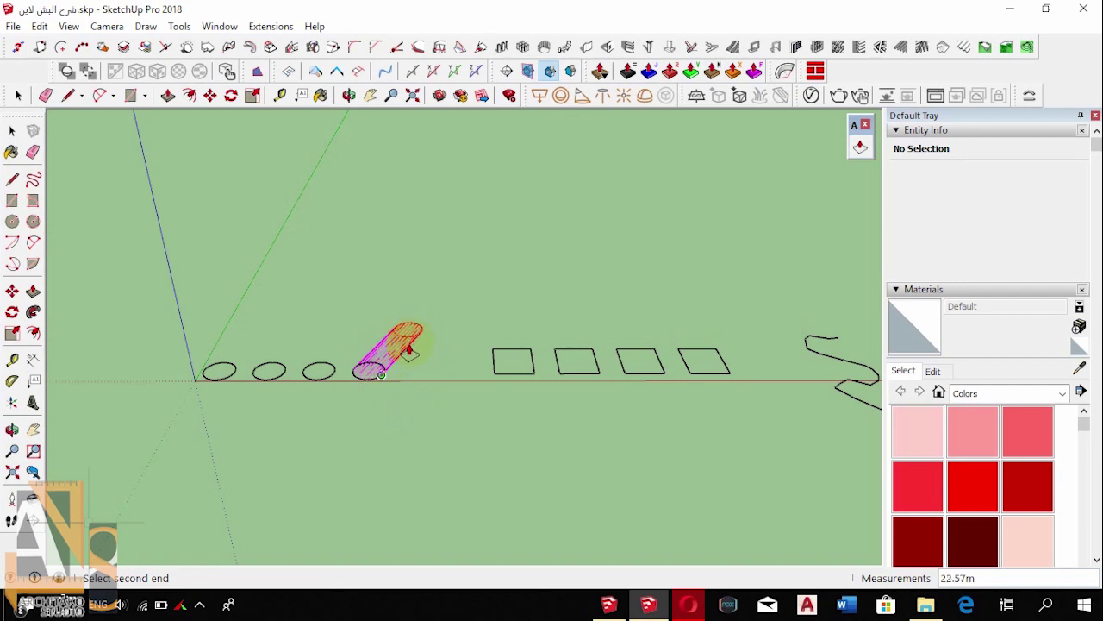
left_click(389, 436)
key("space")
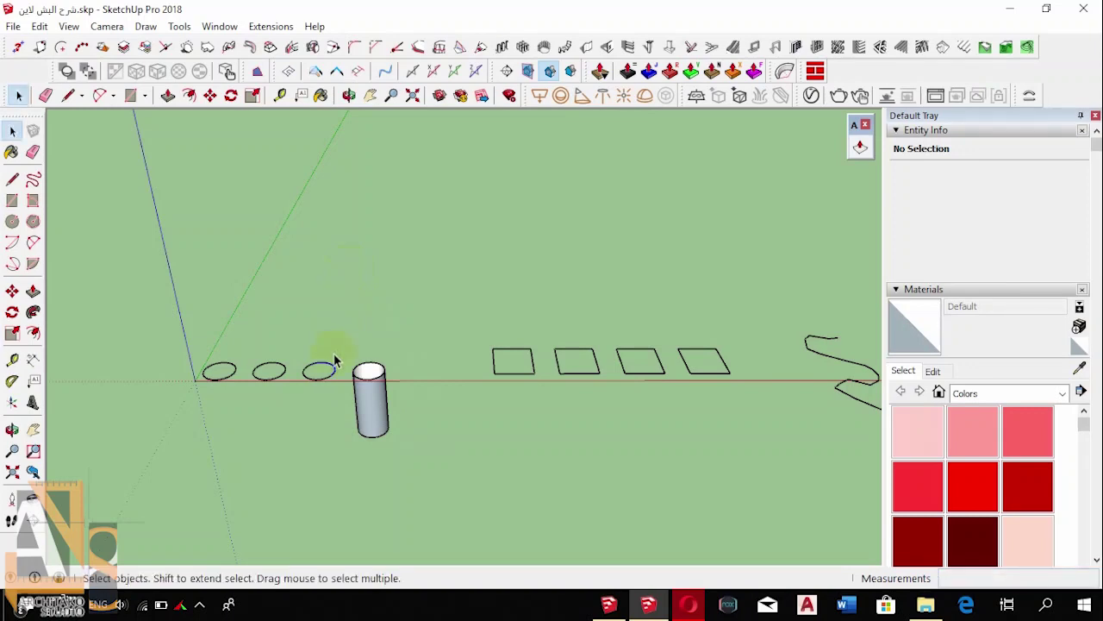
Raise the third and first circles into cylinders and sink the second below the ground
left_click(312, 380)
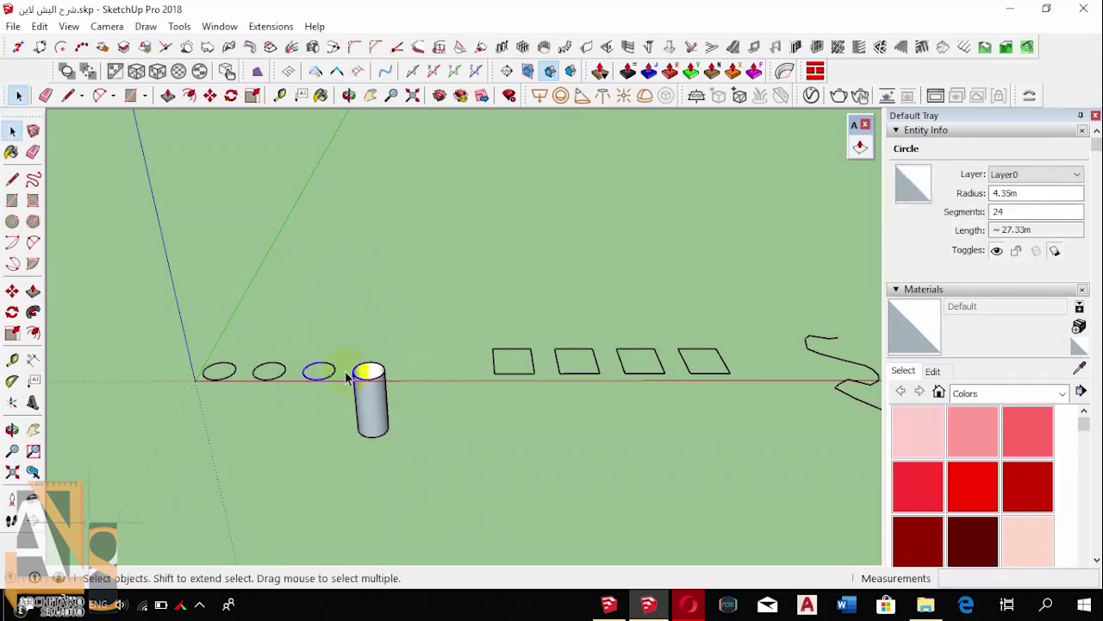
left_click(861, 147)
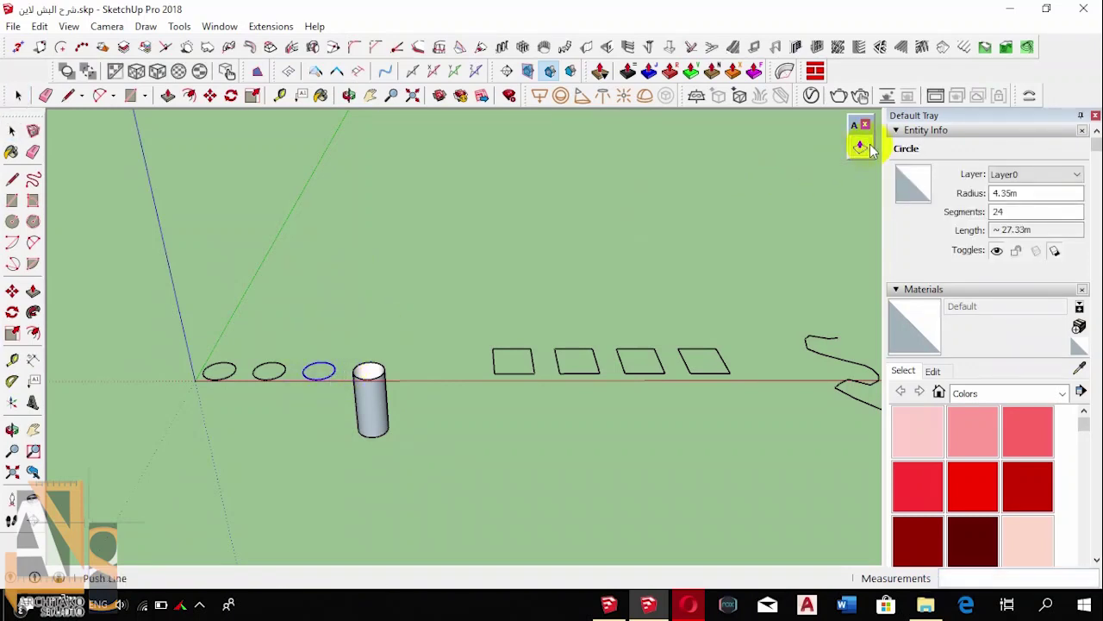
left_click(334, 379)
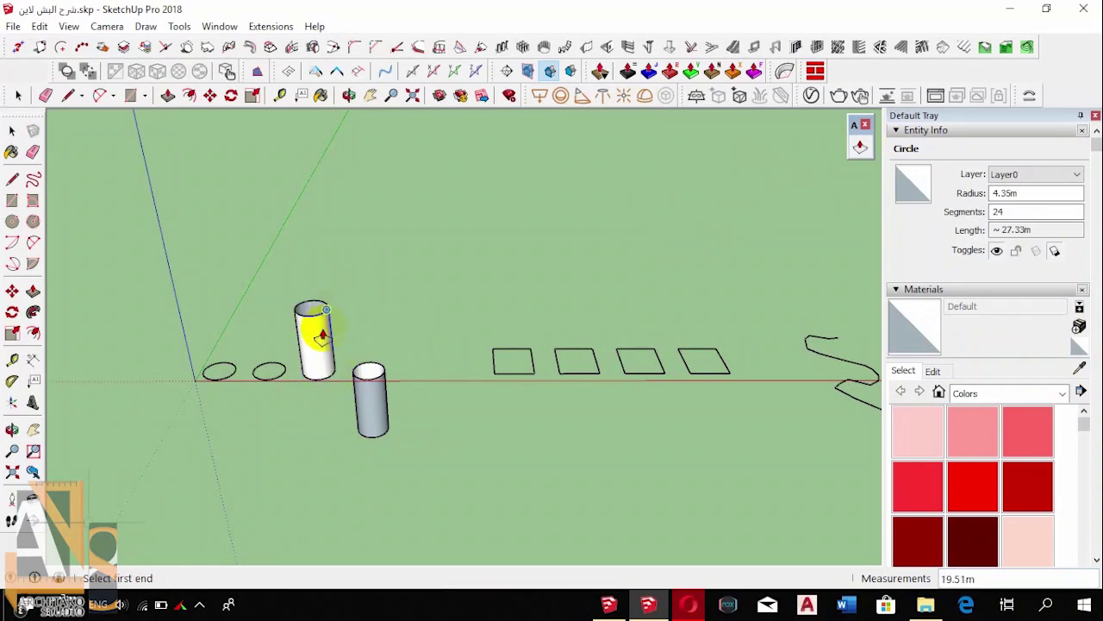
left_click(315, 323)
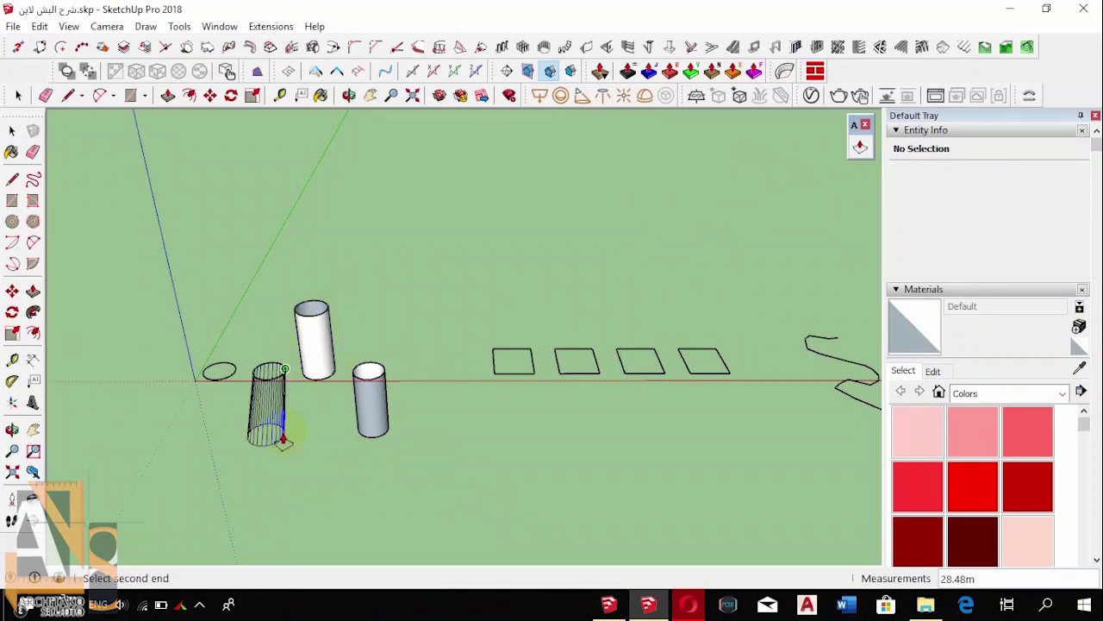
left_click(285, 439)
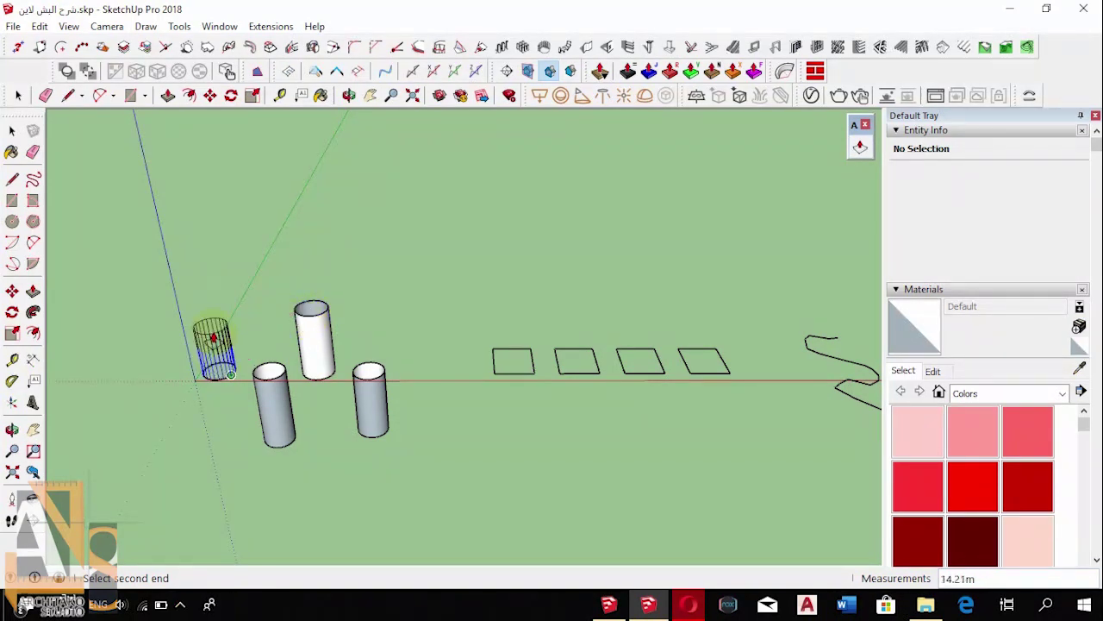
left_click(308, 308)
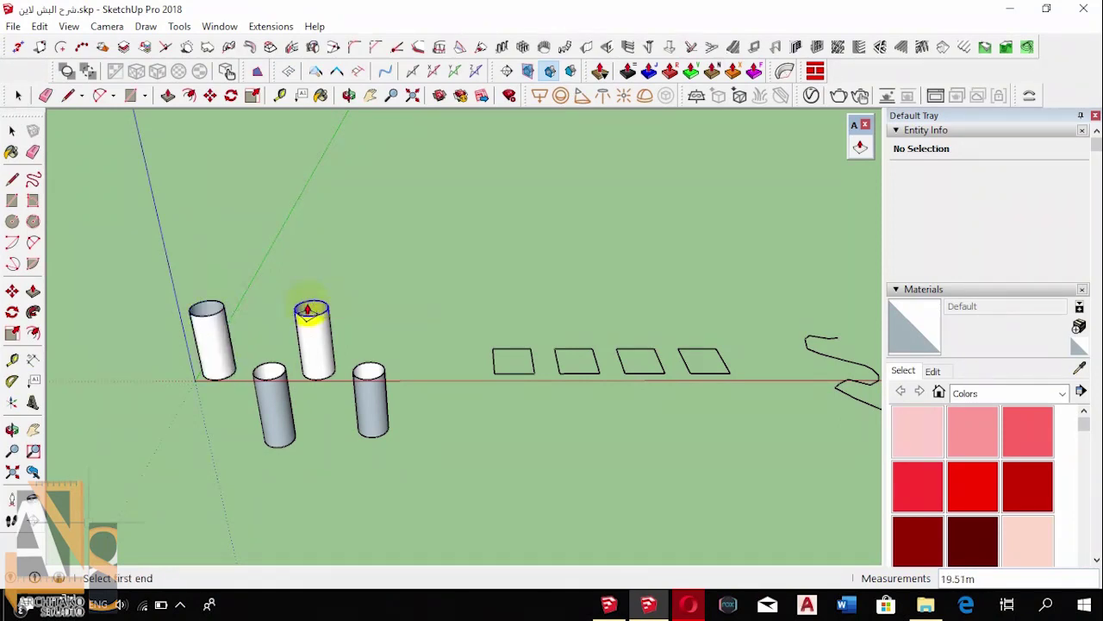
key("space")
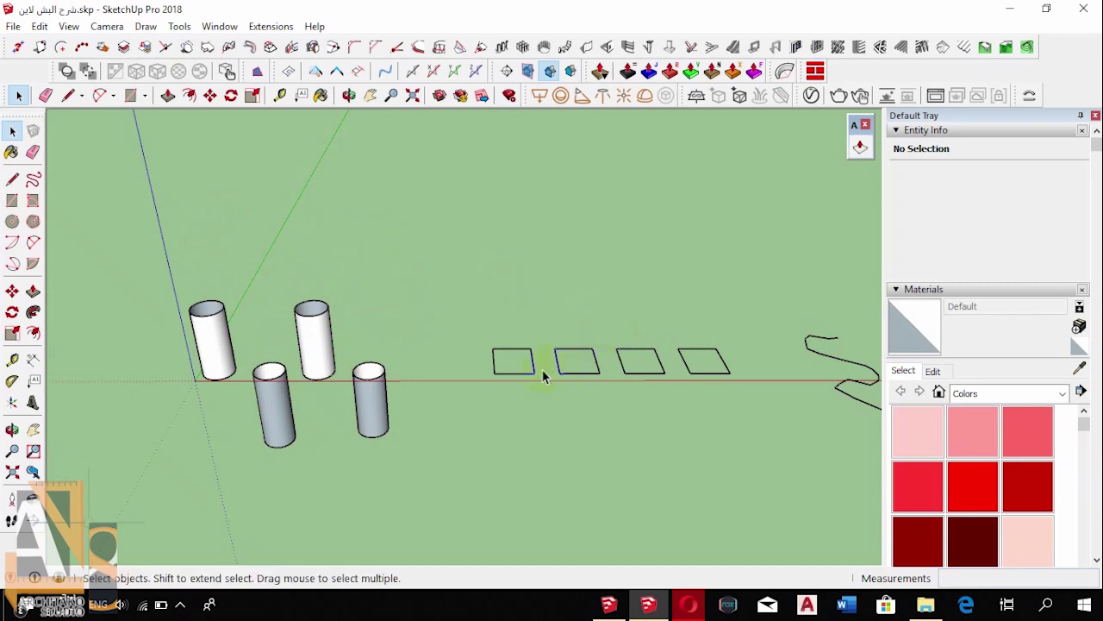
Raise a vertical wall from one edge of the first square with Push Line
left_click(860, 146)
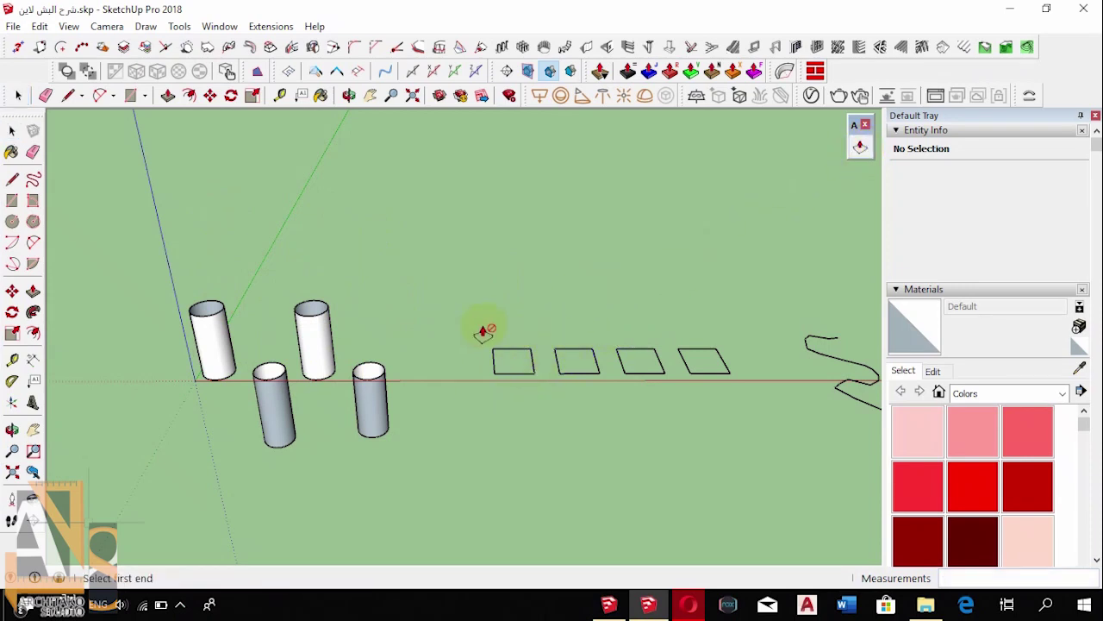
left_click(512, 349)
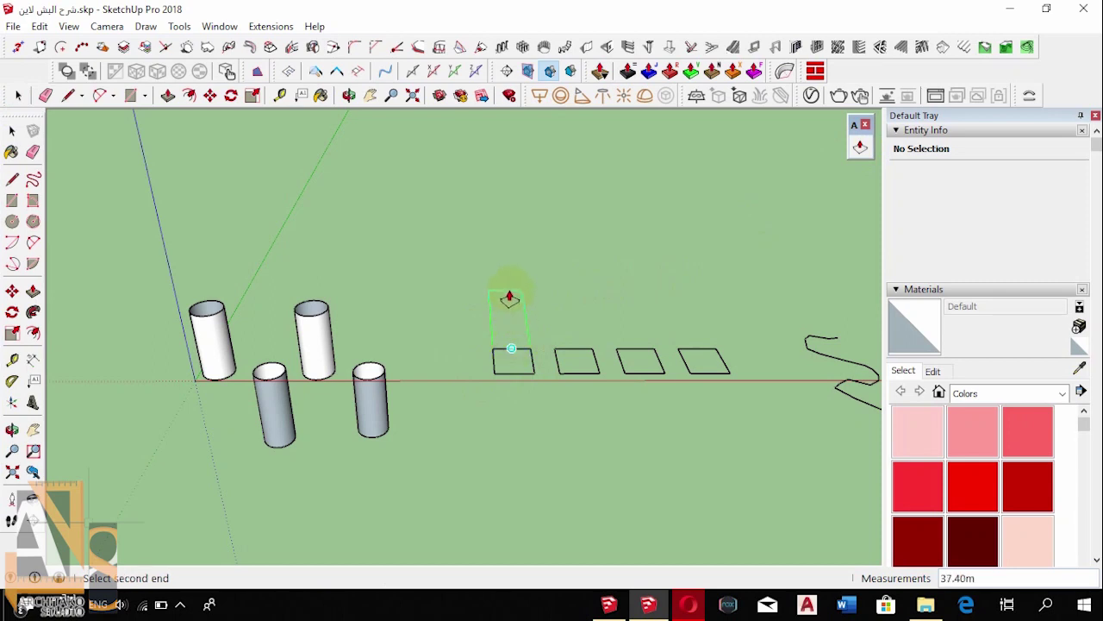
left_click(514, 291)
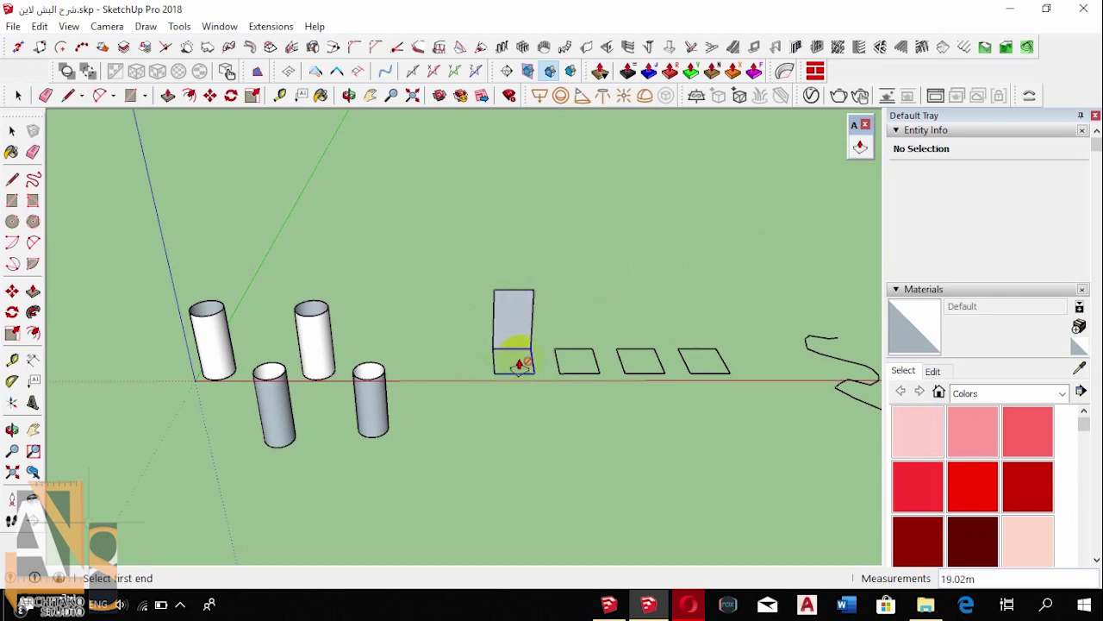
key("space")
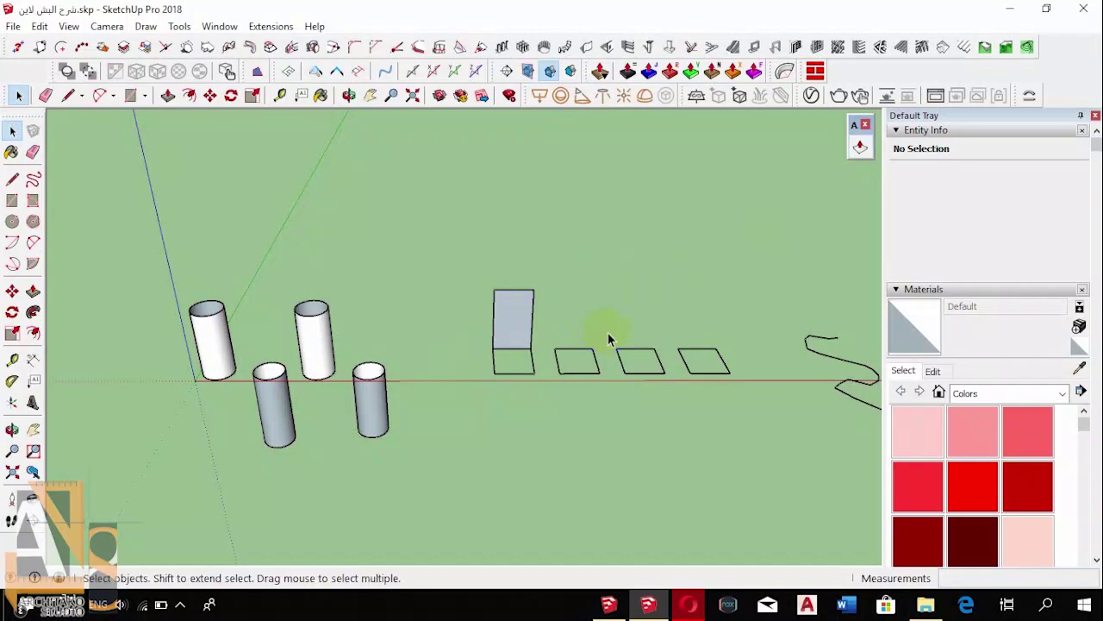
Raise walls from three edges of the second square and two edges of the third
left_click(575, 387)
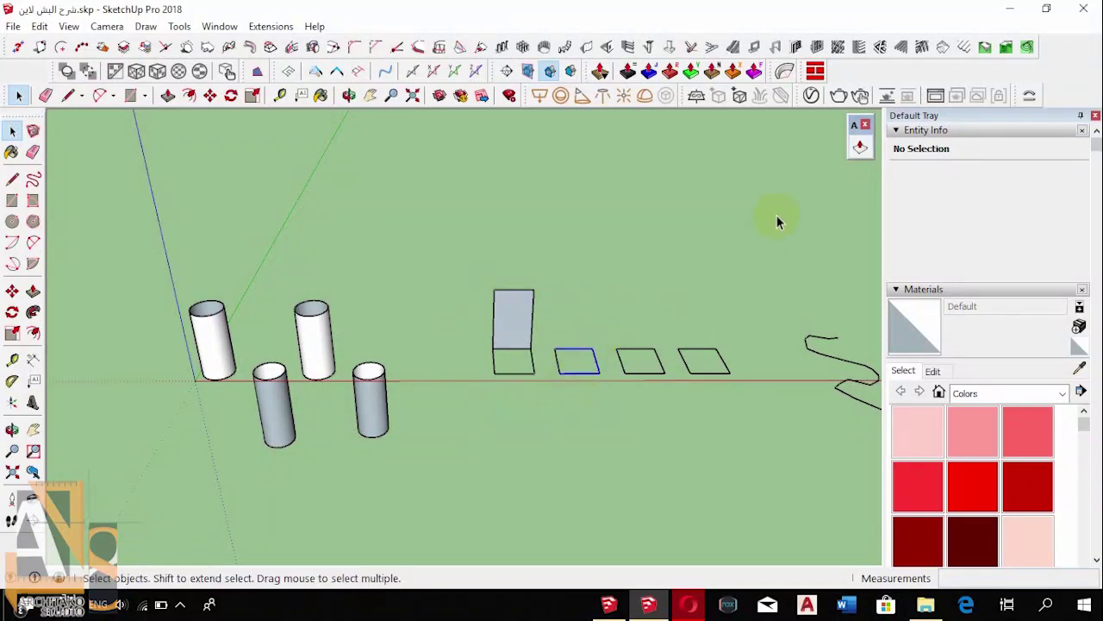
left_click(860, 146)
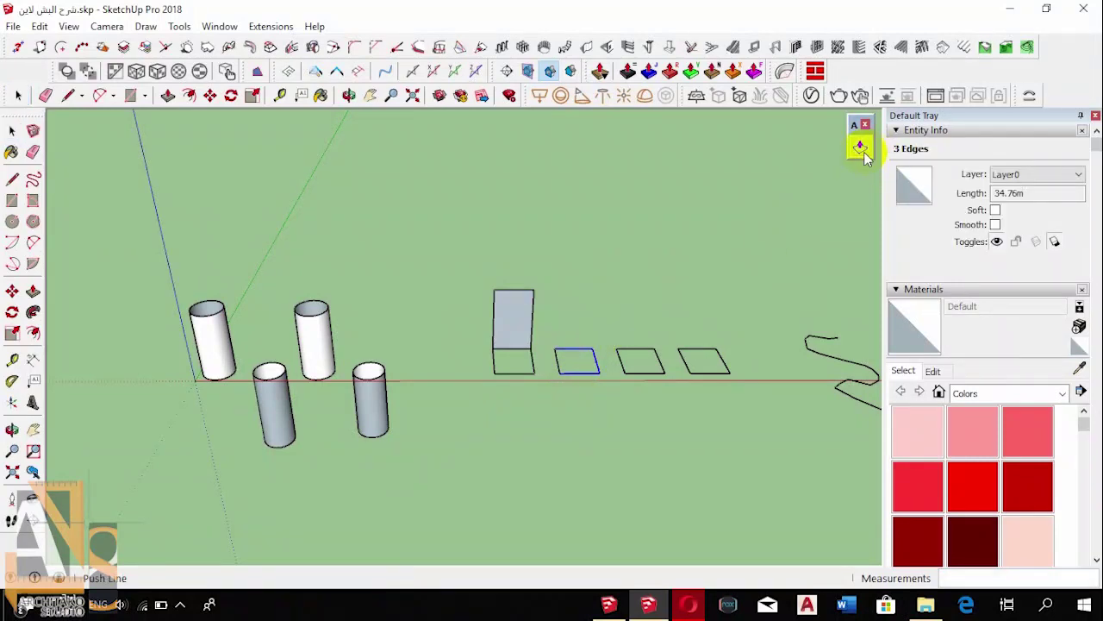
left_click(600, 367)
left_click(604, 296)
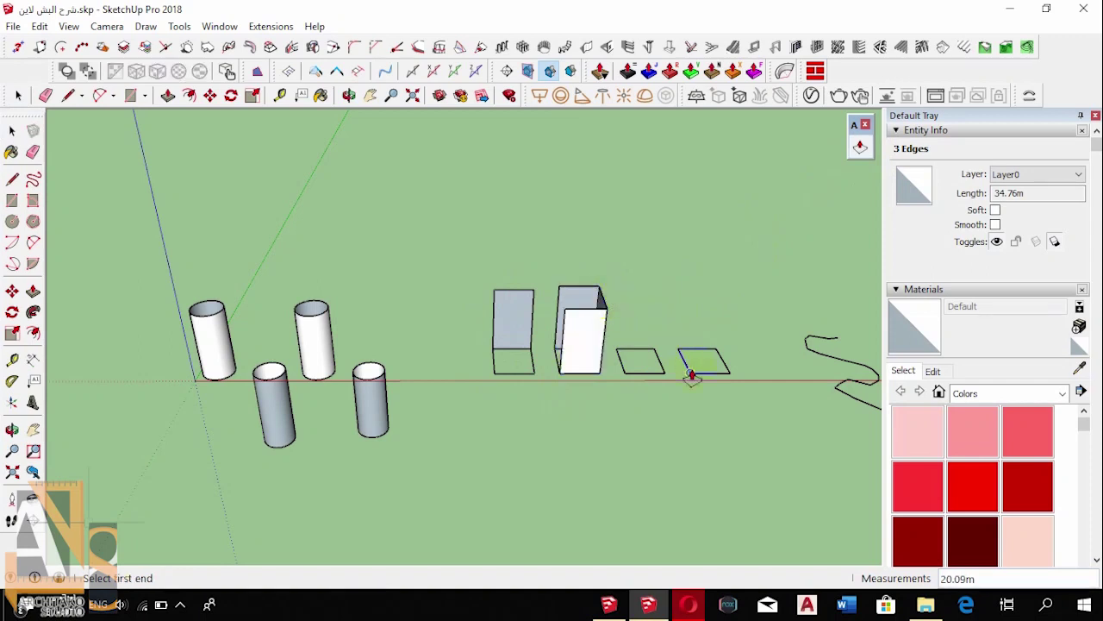
key("space")
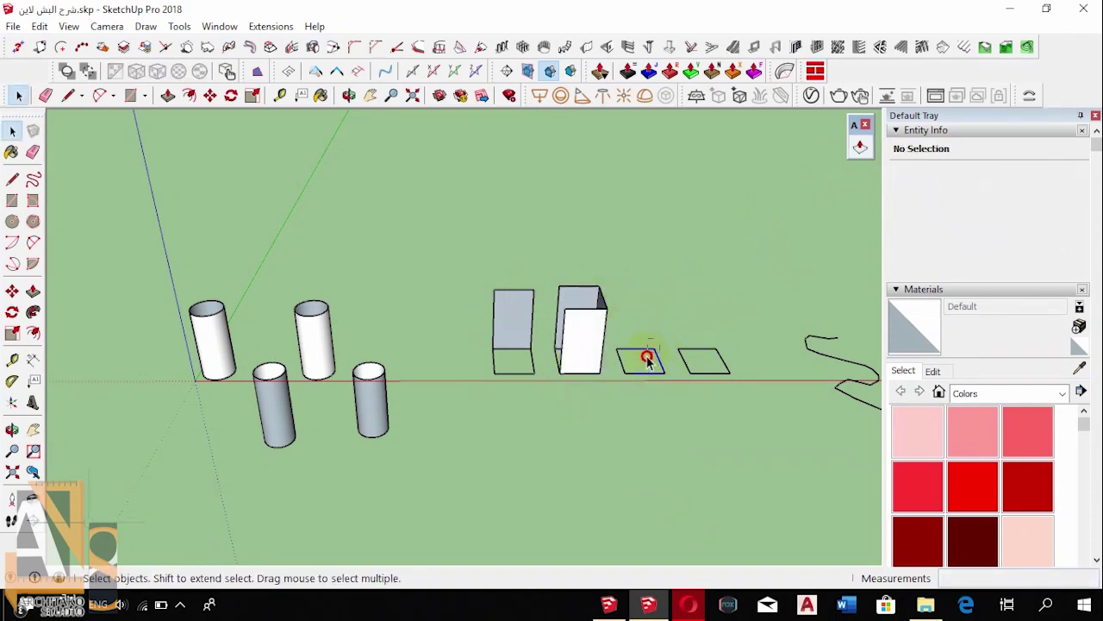
left_click(648, 361)
left_click(862, 151)
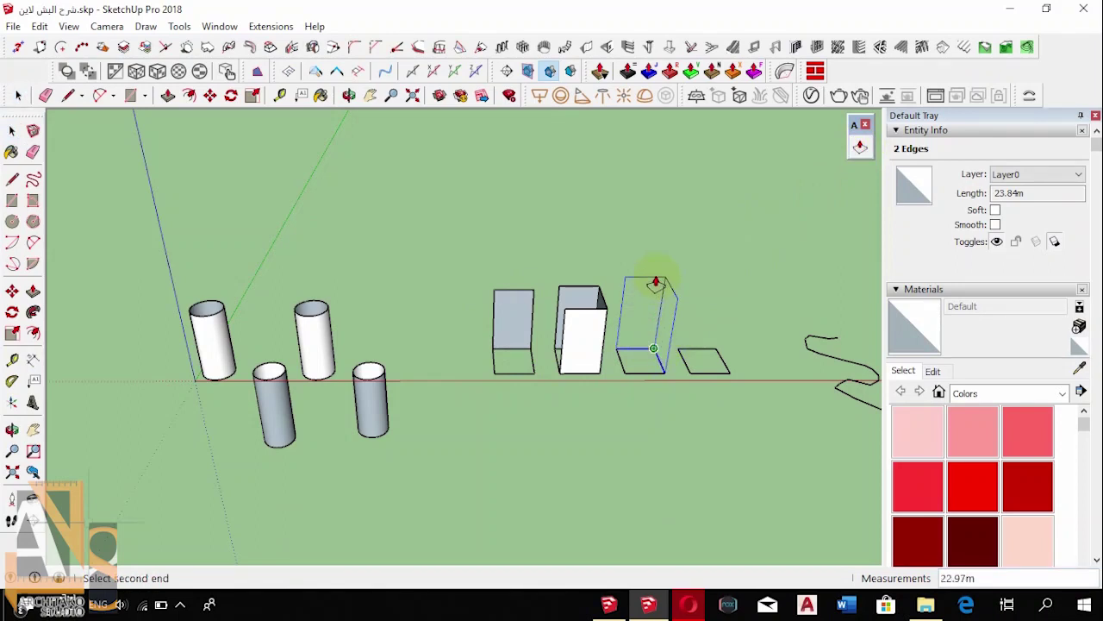
left_click(648, 273)
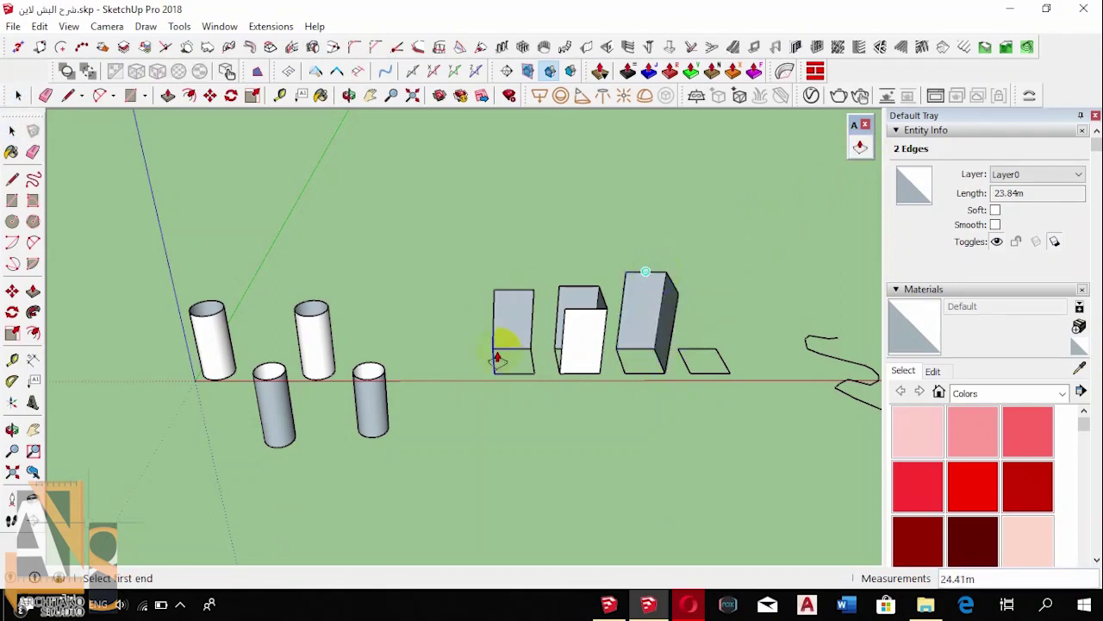
Draw a freehand zigzag line above the row of S-curves
left_click(33, 429)
mouse_move(756, 394)
left_mouse_down()
mouse_move(414, 376)
mouse_move(182, 429)
left_mouse_up()
left_click_drag(323, 433, 363, 404)
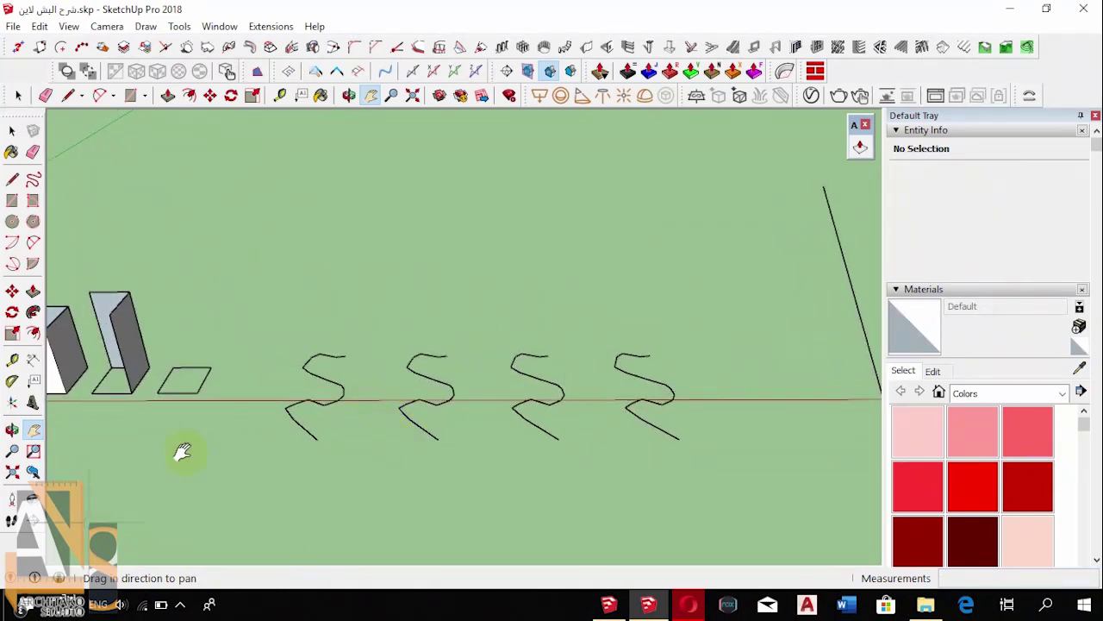
left_click(33, 179)
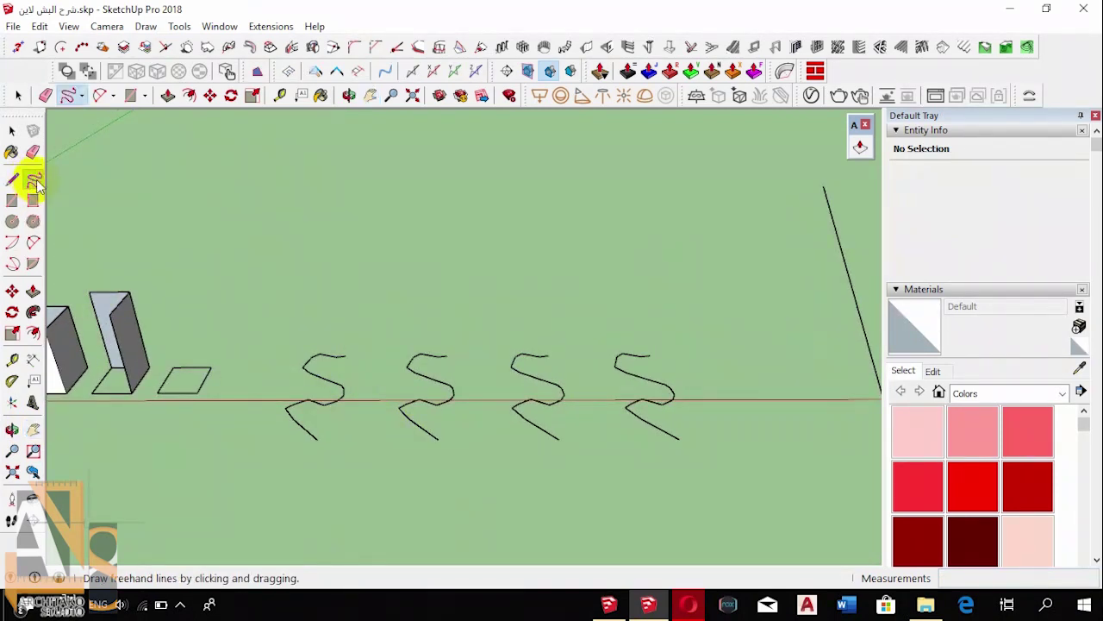
left_click_drag(647, 293, 376, 286)
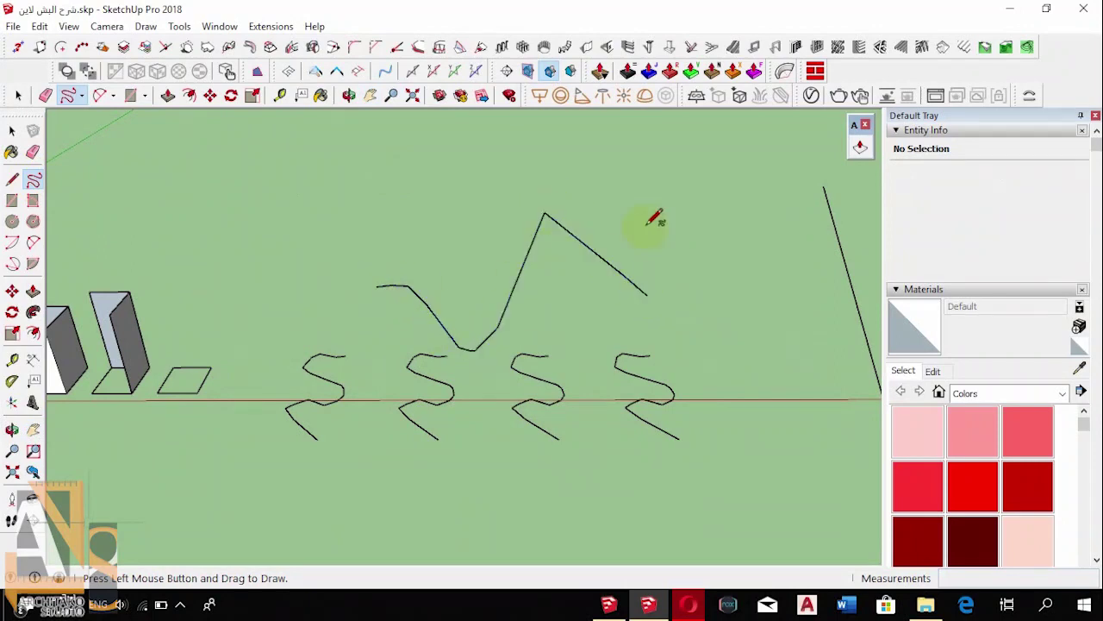
Push the zigzag up into a tall folded wall and the first S-curve into a curved wall
left_click(859, 148)
left_click(619, 276)
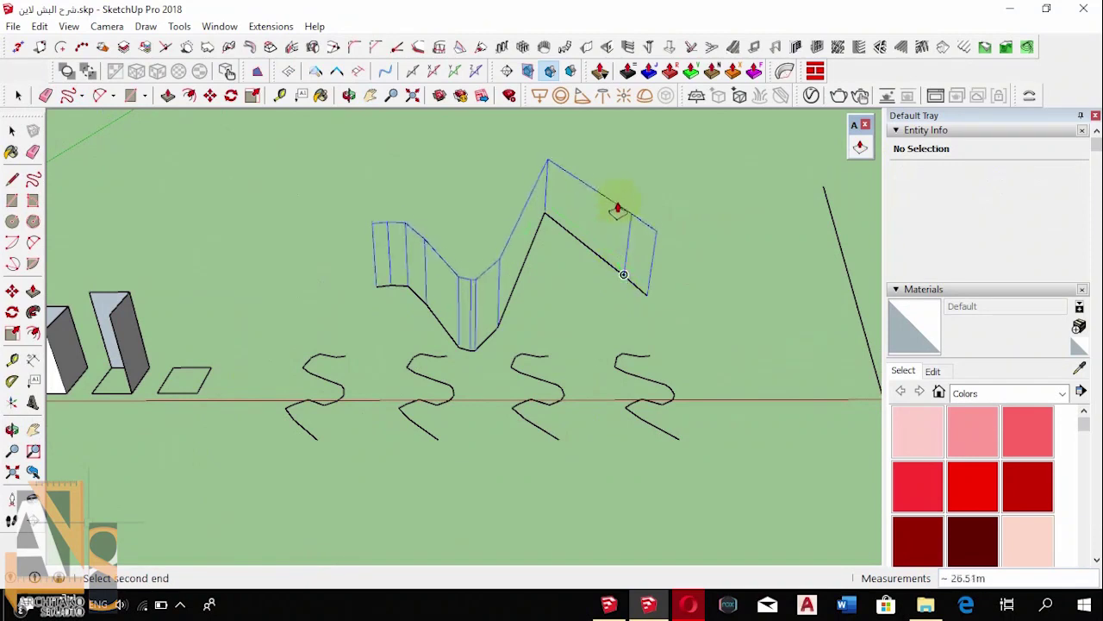
left_click(614, 193)
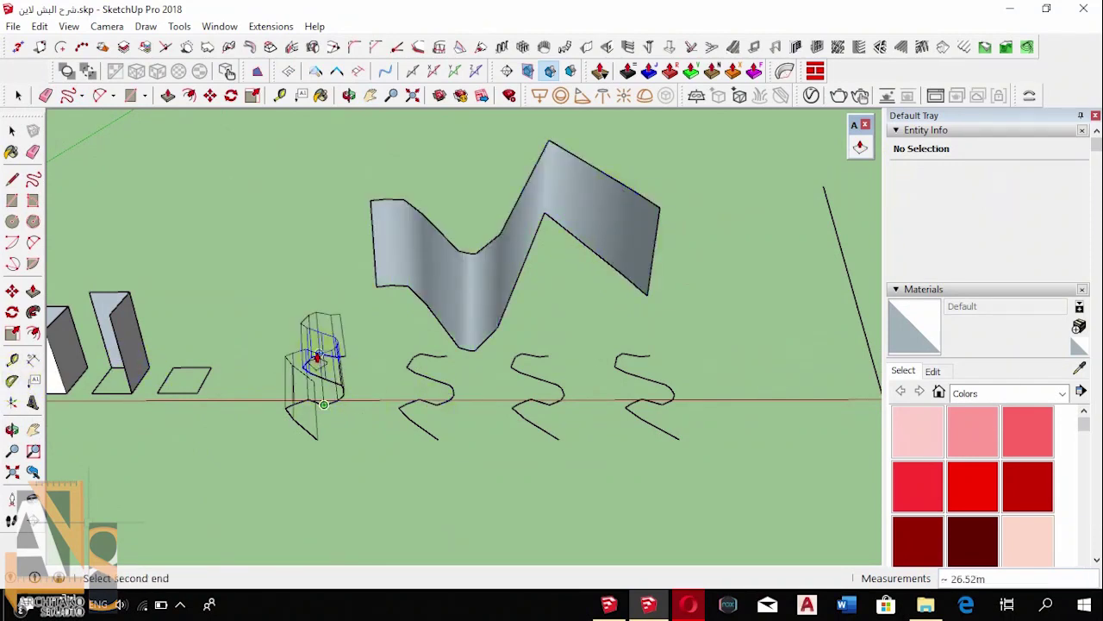
left_click(307, 341)
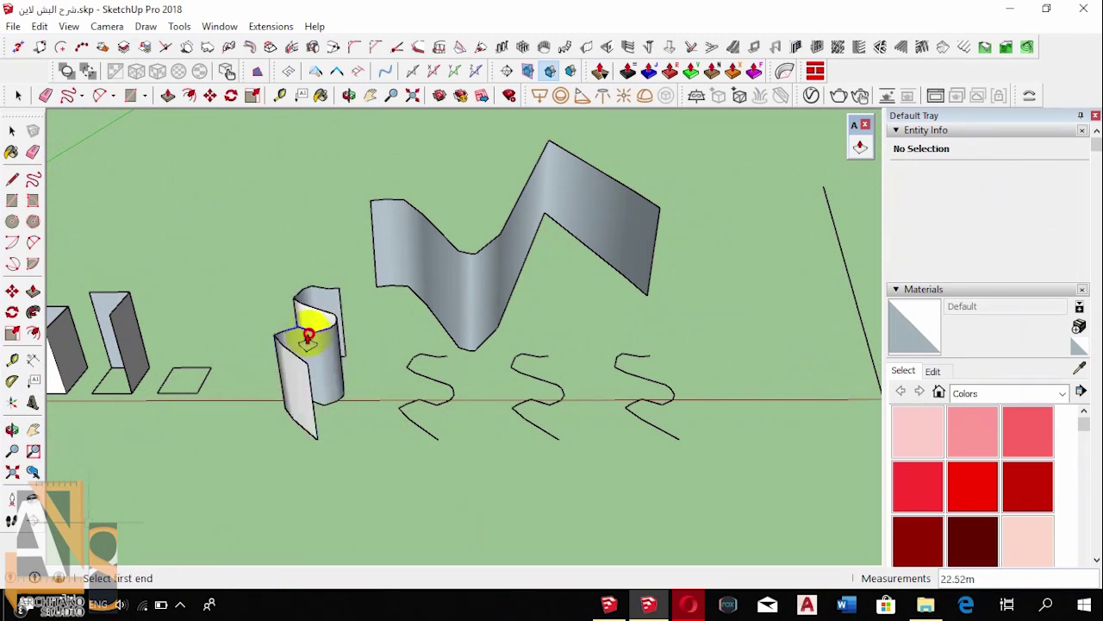
key("space")
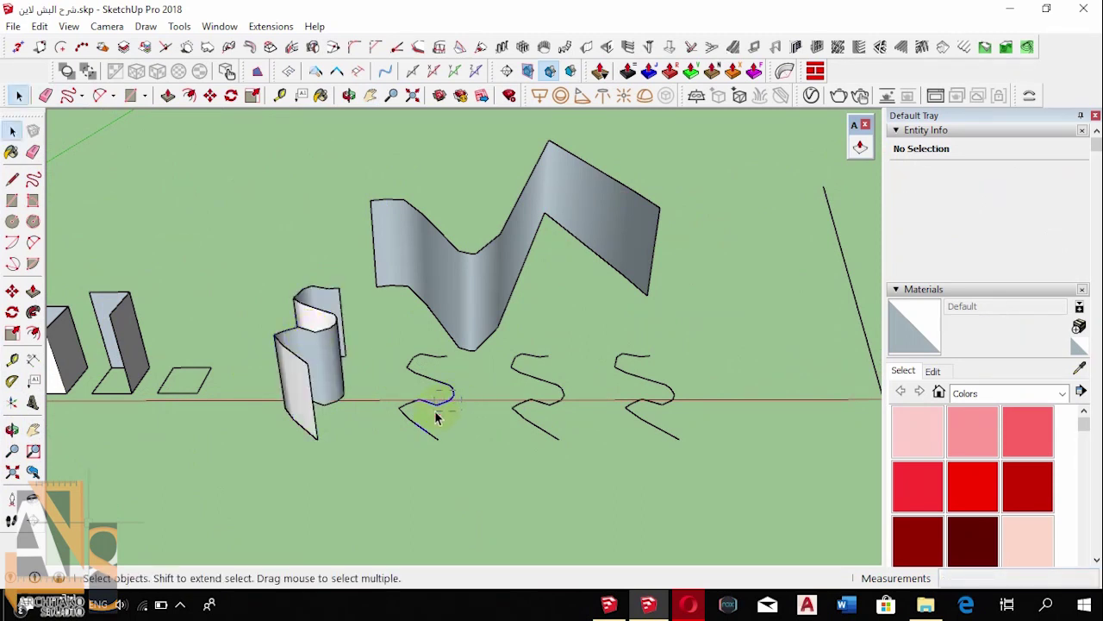
Raise the second S-curve into a wavy upright wall with Push Line
left_click(437, 418)
left_click(33, 292)
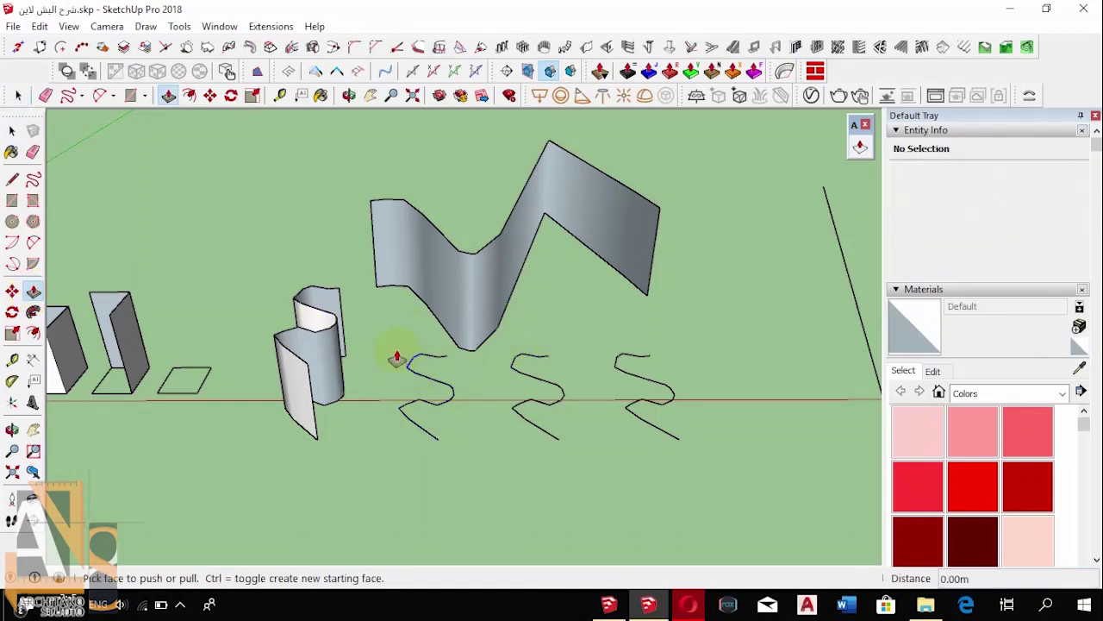
key("space")
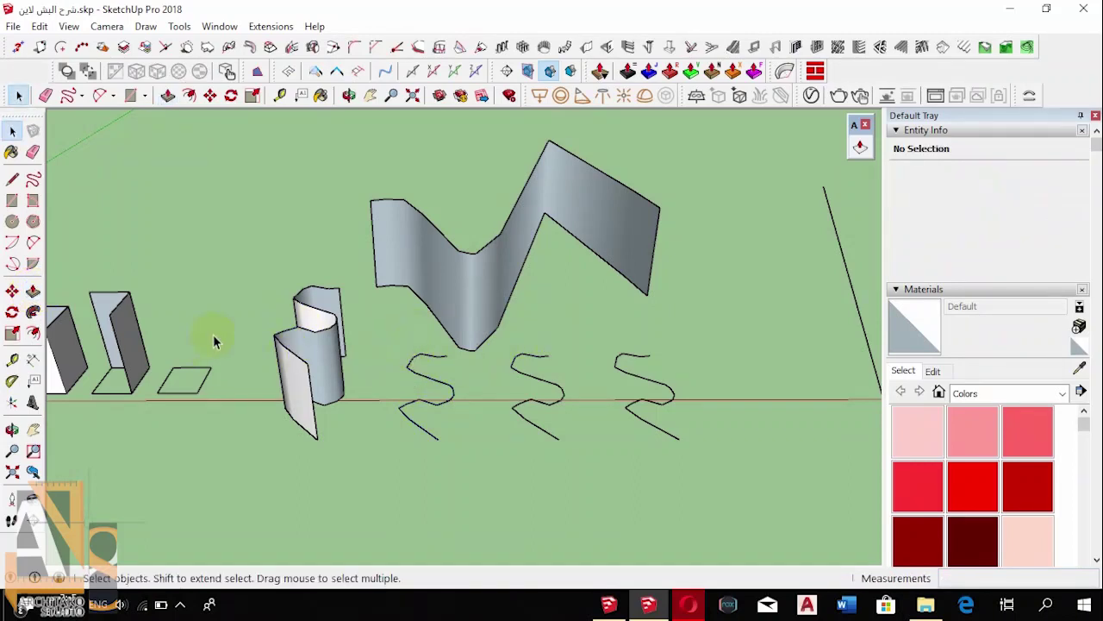
left_click(403, 431)
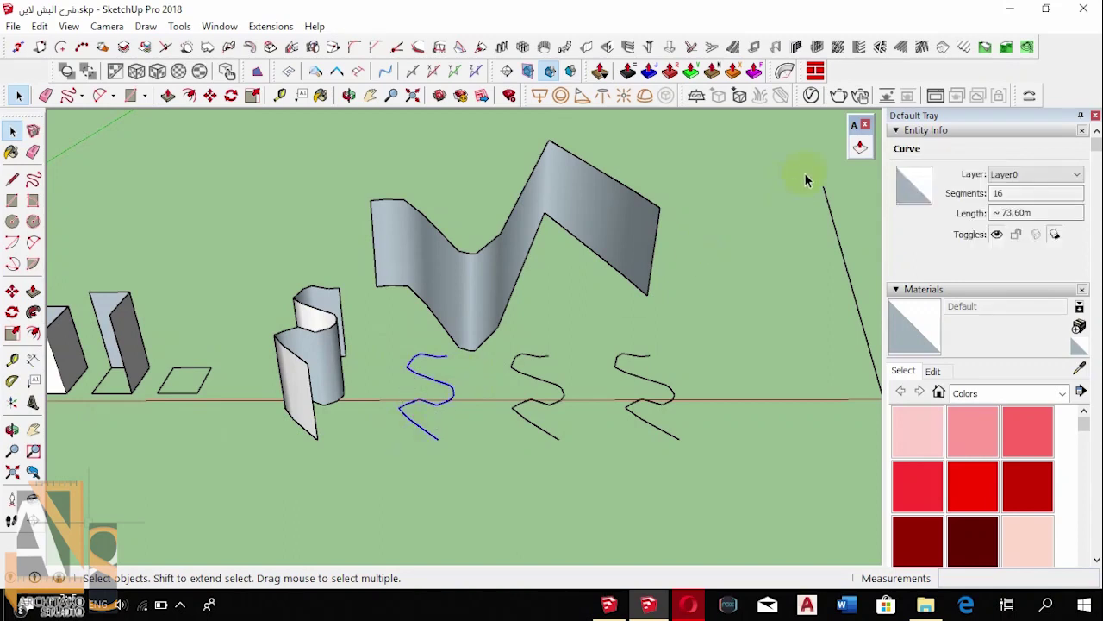
left_click(860, 147)
left_click(432, 379)
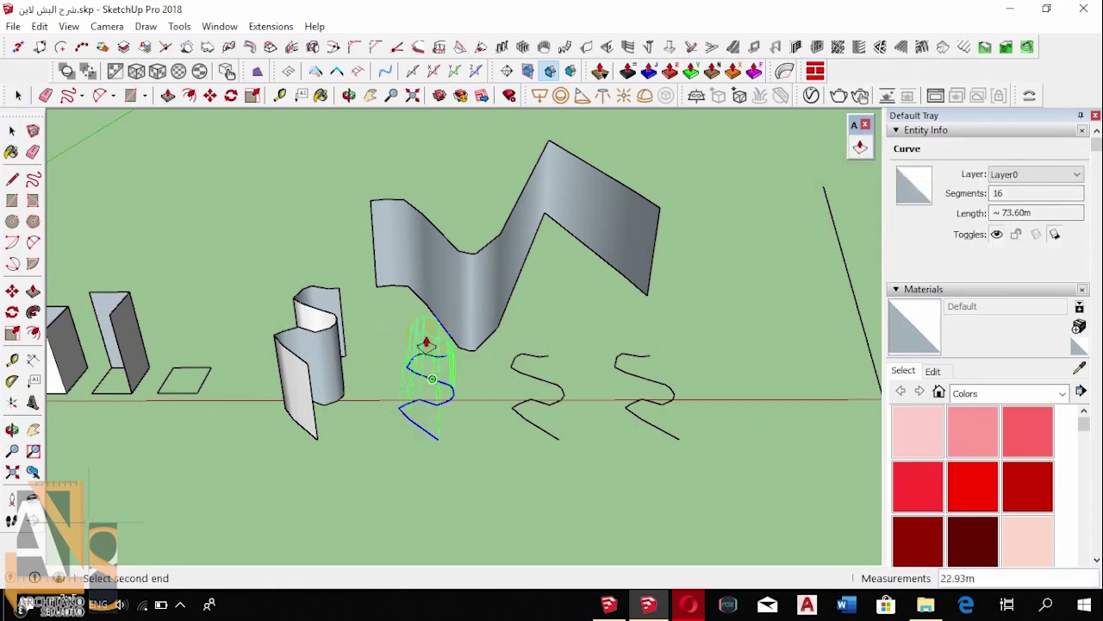
left_click(426, 343)
Spread the third S-curve sideways into a slanting surface along the ground
left_click(563, 399)
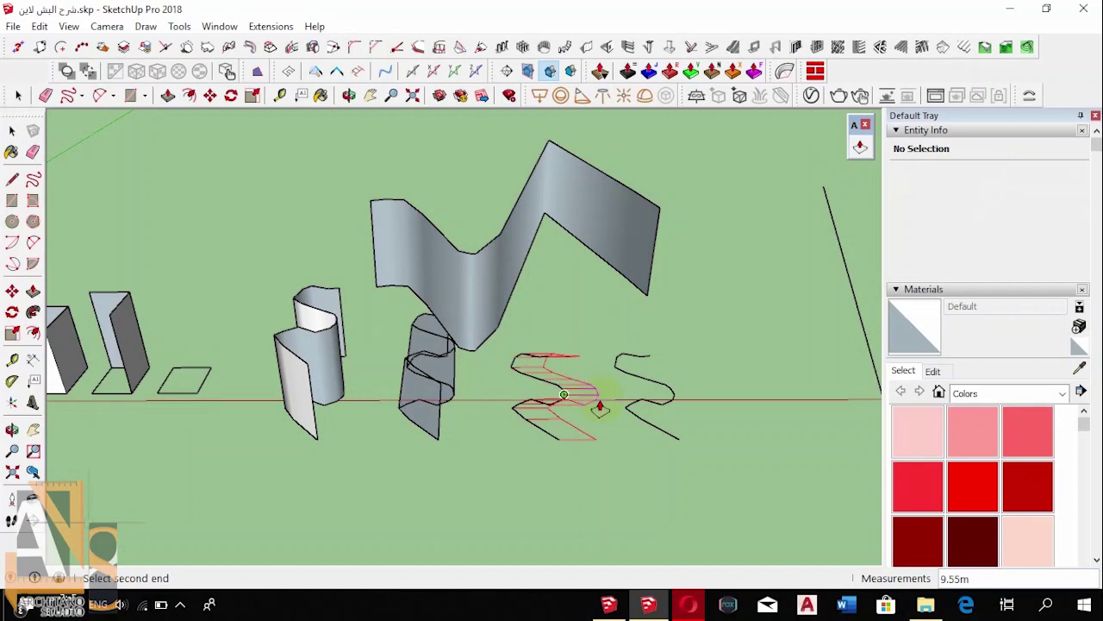
left_click(604, 399)
left_click(625, 418)
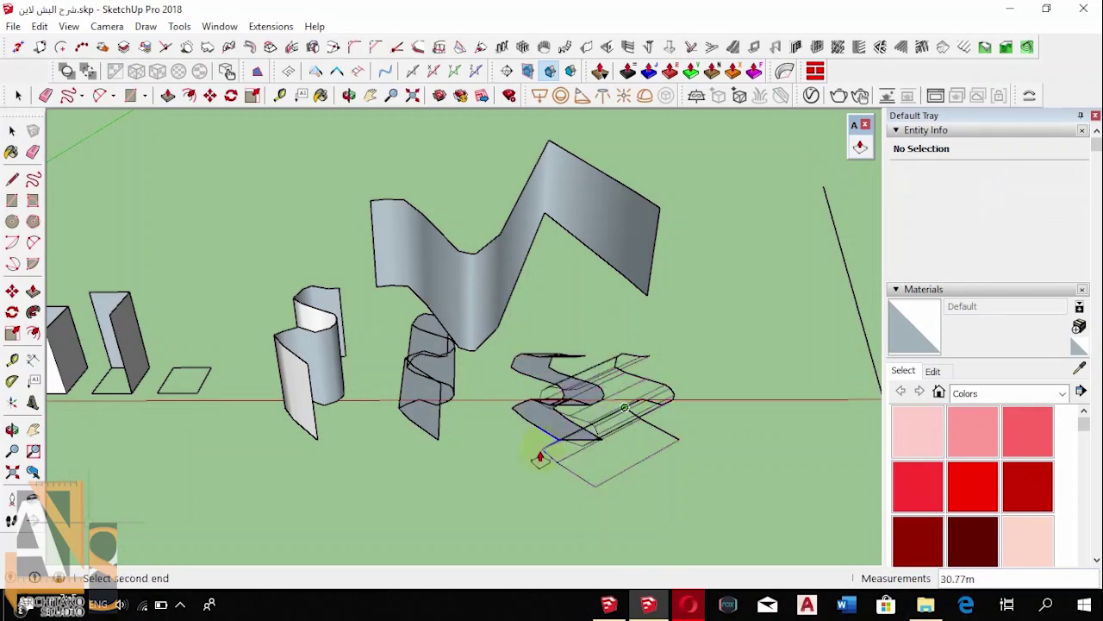
left_click(541, 456)
left_click(31, 430)
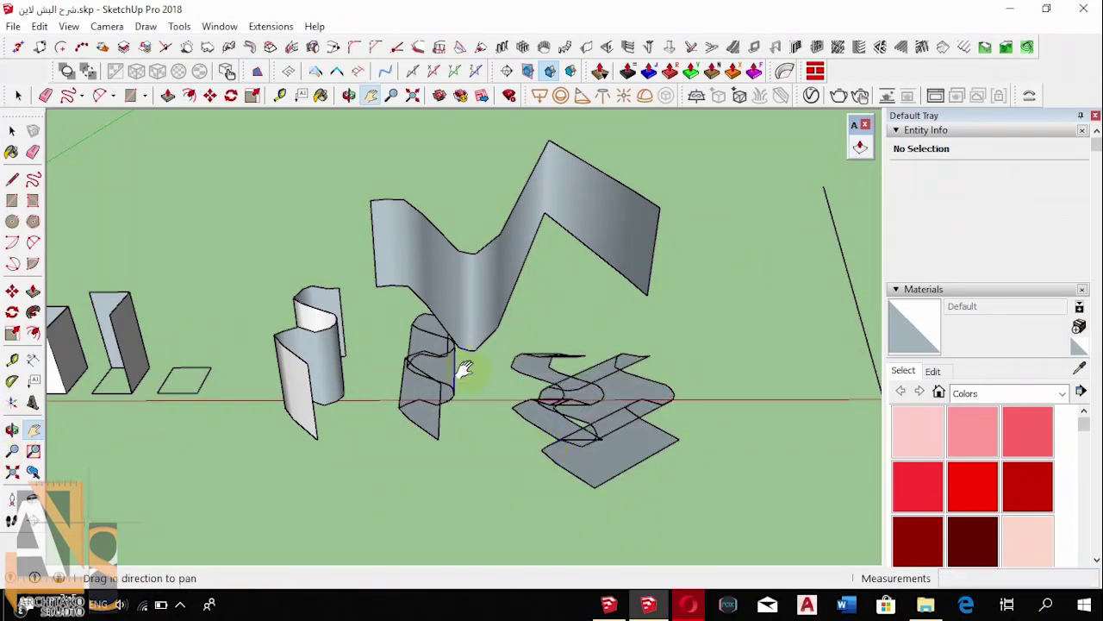
mouse_move(782, 376)
left_mouse_down()
mouse_move(279, 438)
mouse_move(172, 431)
left_mouse_up()
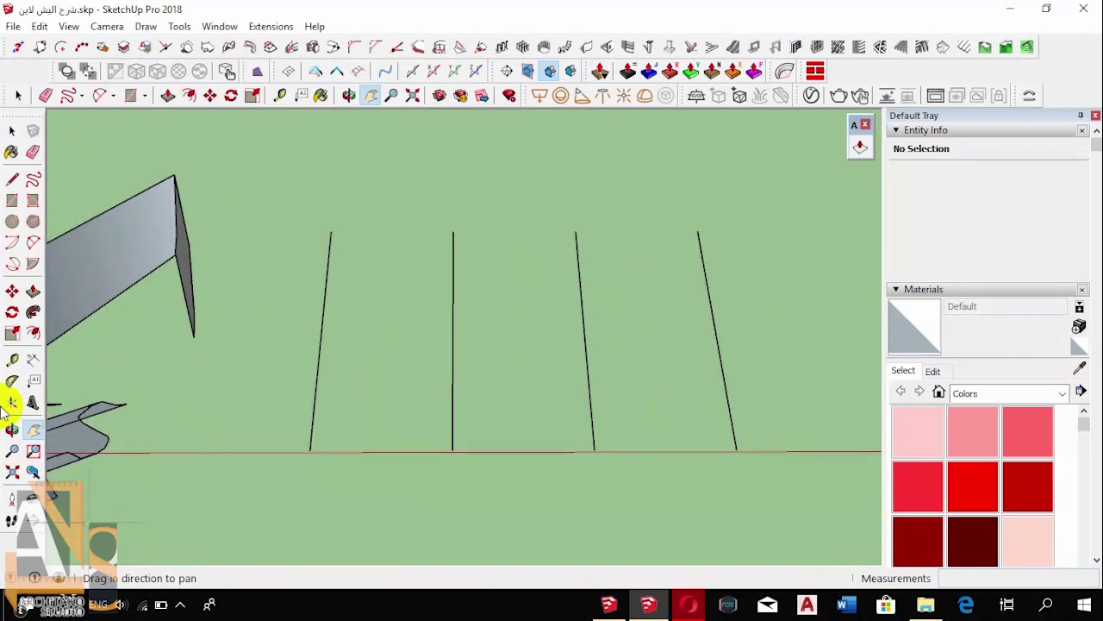
Push the third line into an upright wall, the fourth into a slanted panel, the second into a dark strip
left_click(12, 430)
mouse_move(311, 399)
left_mouse_down()
mouse_move(77, 267)
mouse_move(104, 287)
left_mouse_up()
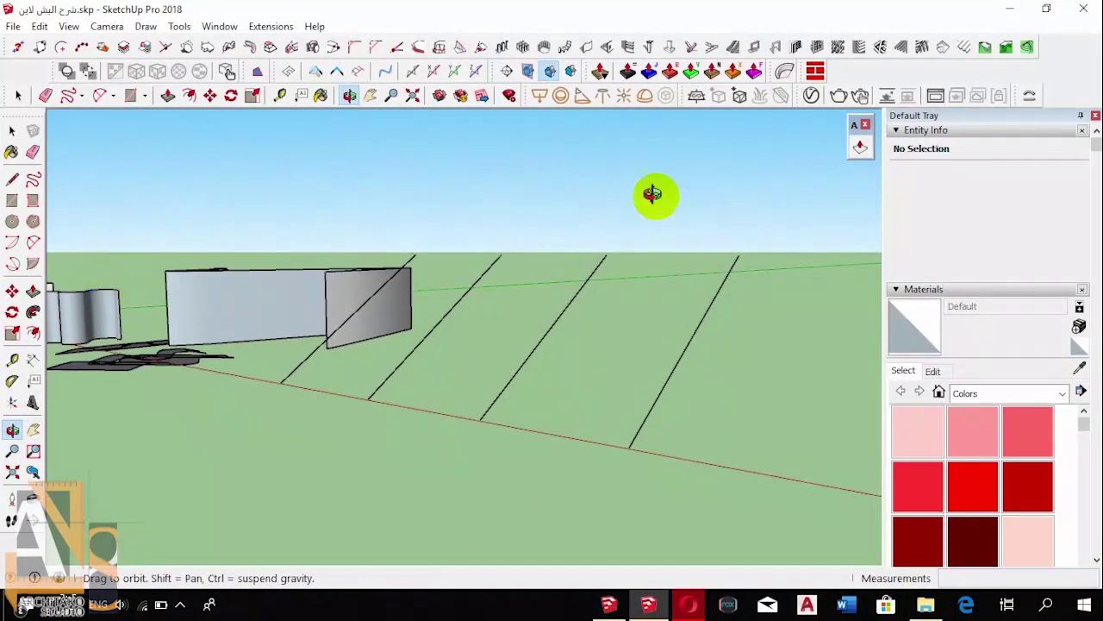
left_click(860, 147)
left_click(549, 327)
left_click(553, 230)
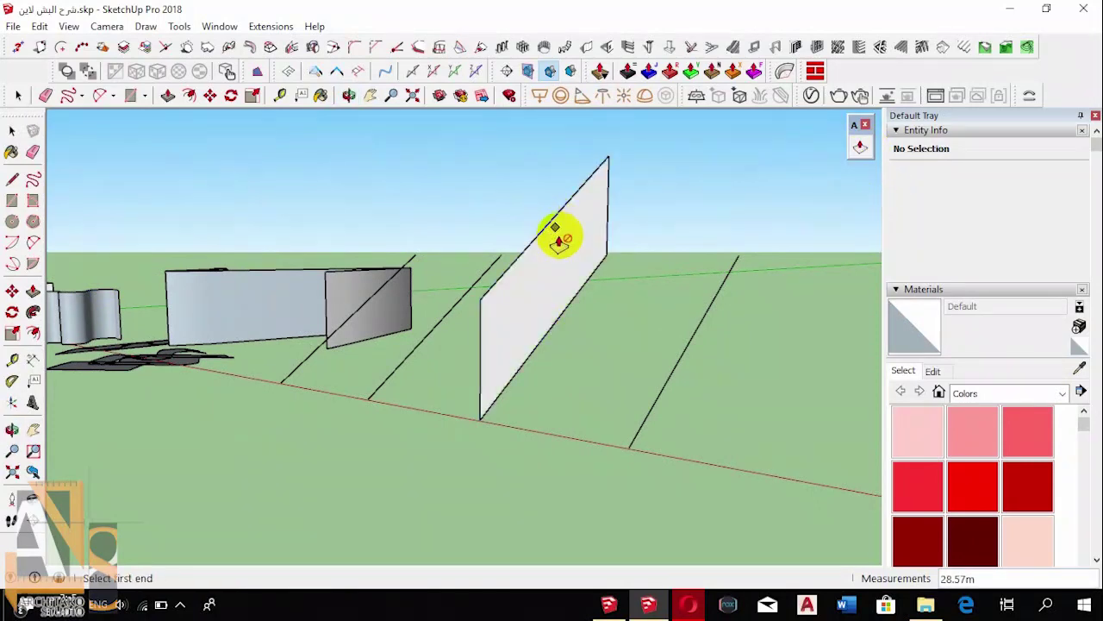
left_click(700, 320)
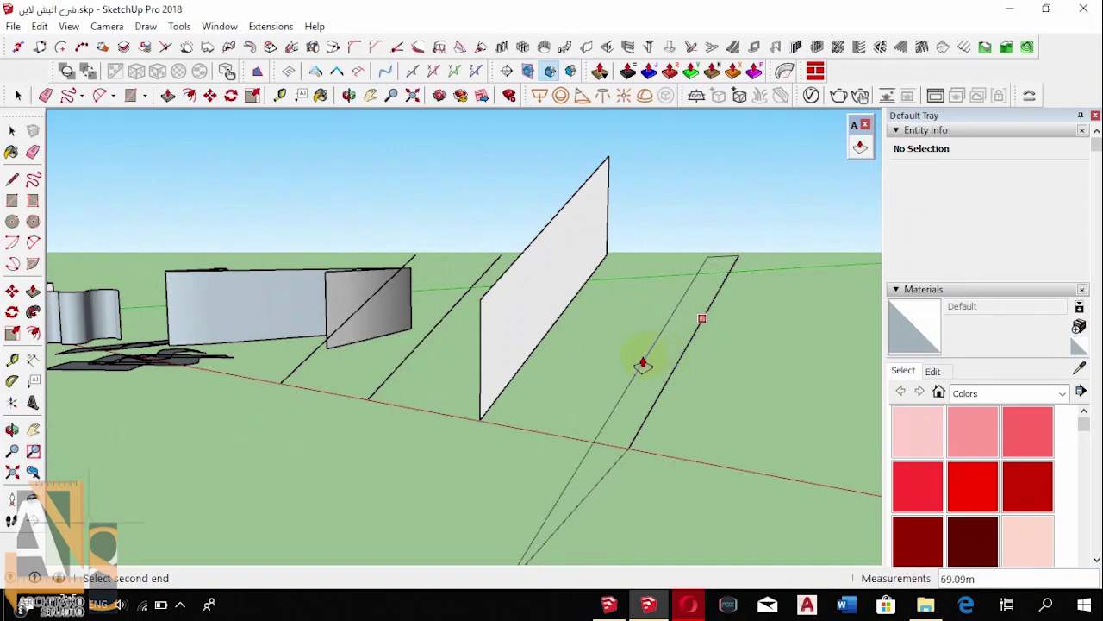
left_click(622, 347)
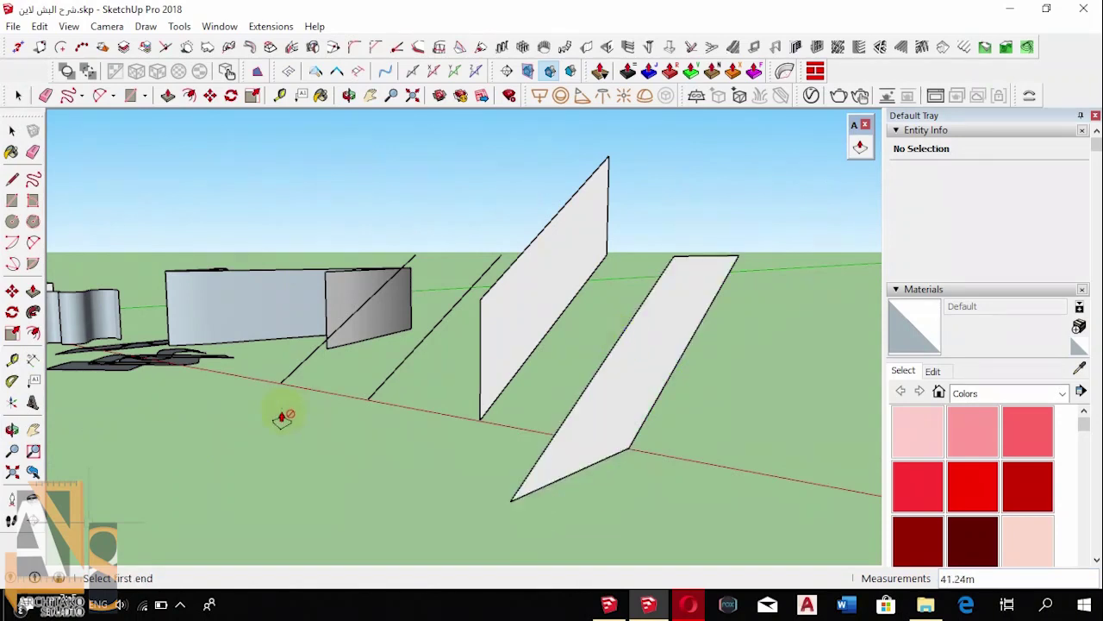
left_click(420, 384)
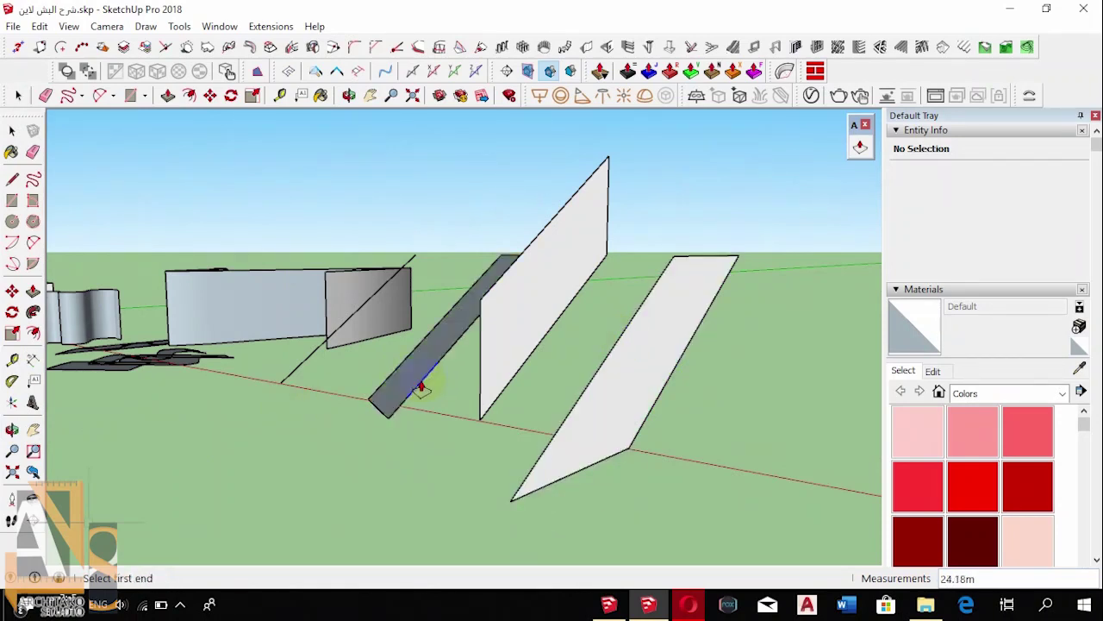
left_click(12, 428)
mouse_move(474, 392)
left_mouse_down()
mouse_move(553, 384)
mouse_move(707, 402)
mouse_move(647, 451)
left_mouse_up()
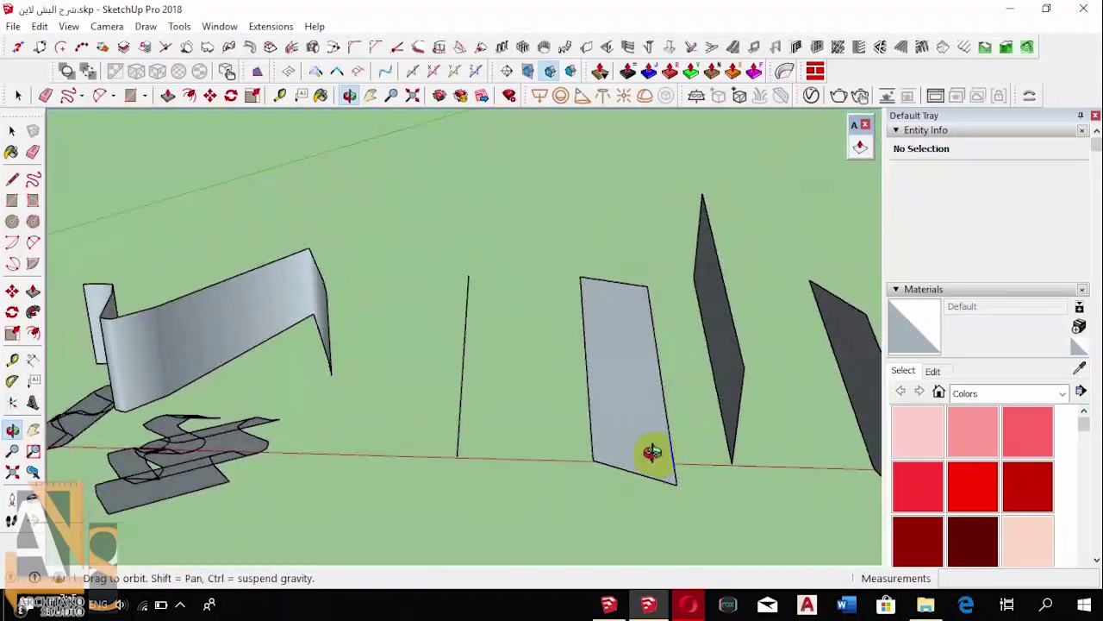
Draw a diagonal line from the white wall's left edge to its bottom-right corner
left_click(32, 428)
left_click_drag(769, 303, 769, 303)
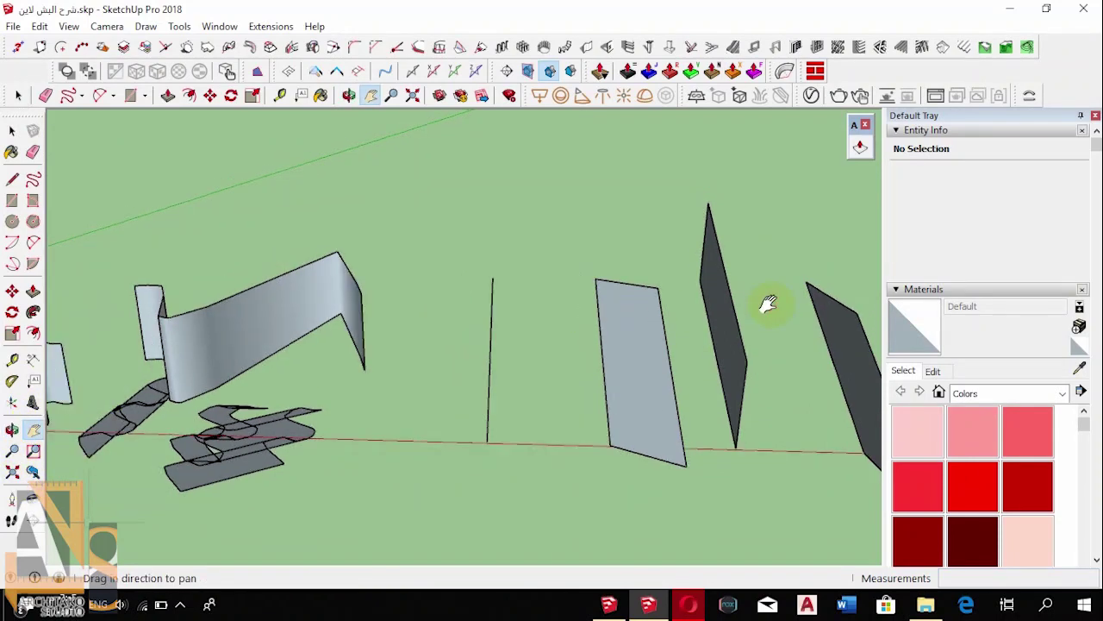
left_click_drag(694, 373, 12, 356)
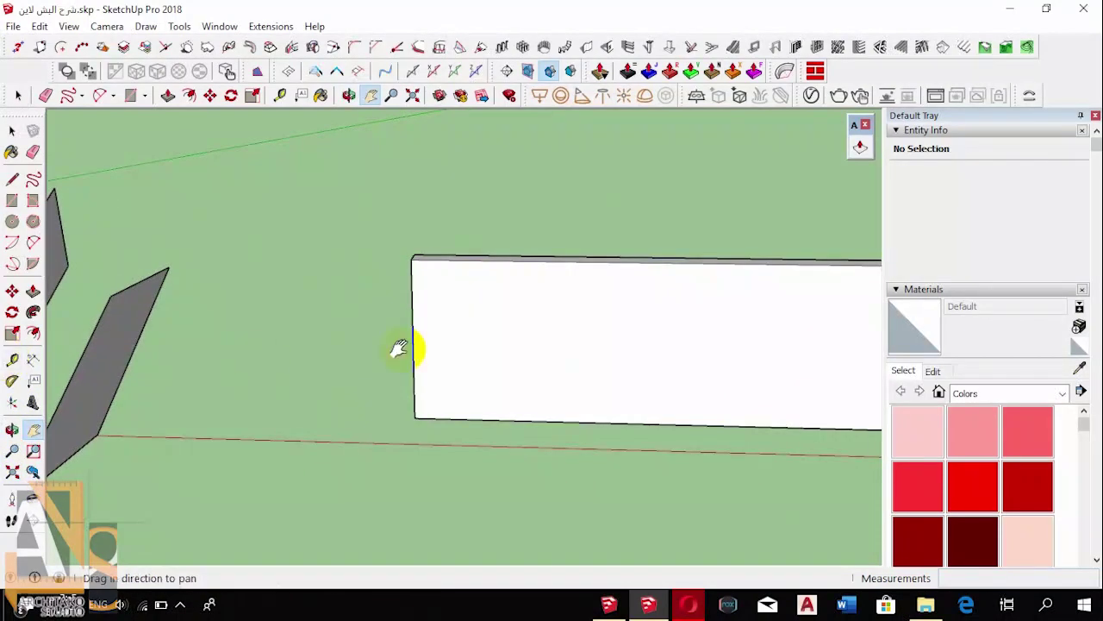
left_click_drag(394, 350, 250, 348)
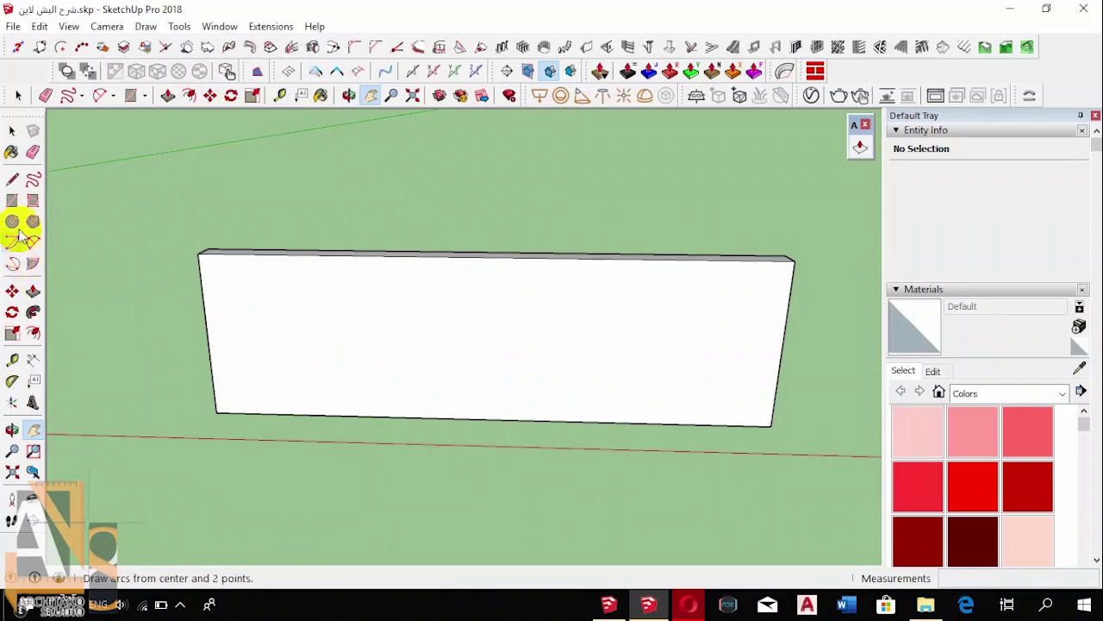
left_click(12, 181)
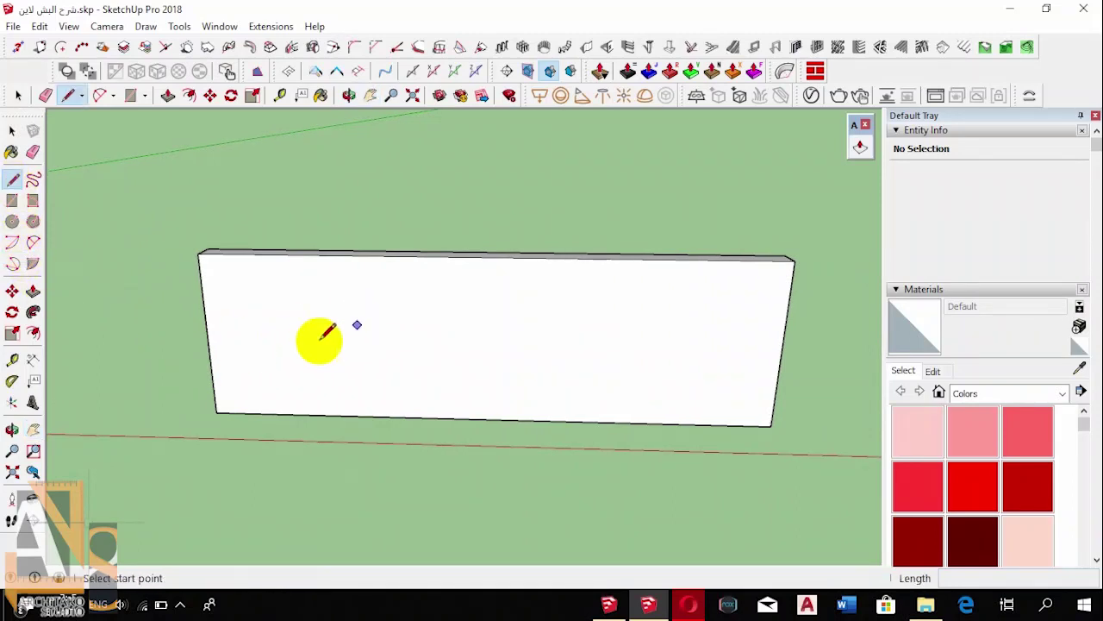
left_click(207, 325)
left_click(771, 423)
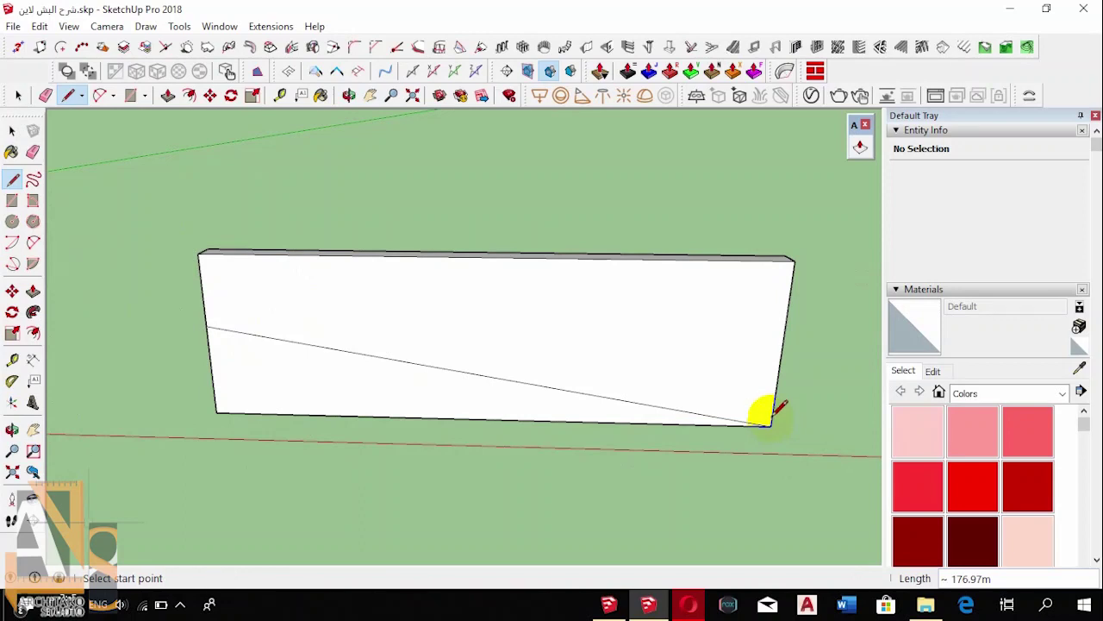
Push the diagonal line out into a large grey sloping face across the ground
left_click(862, 150)
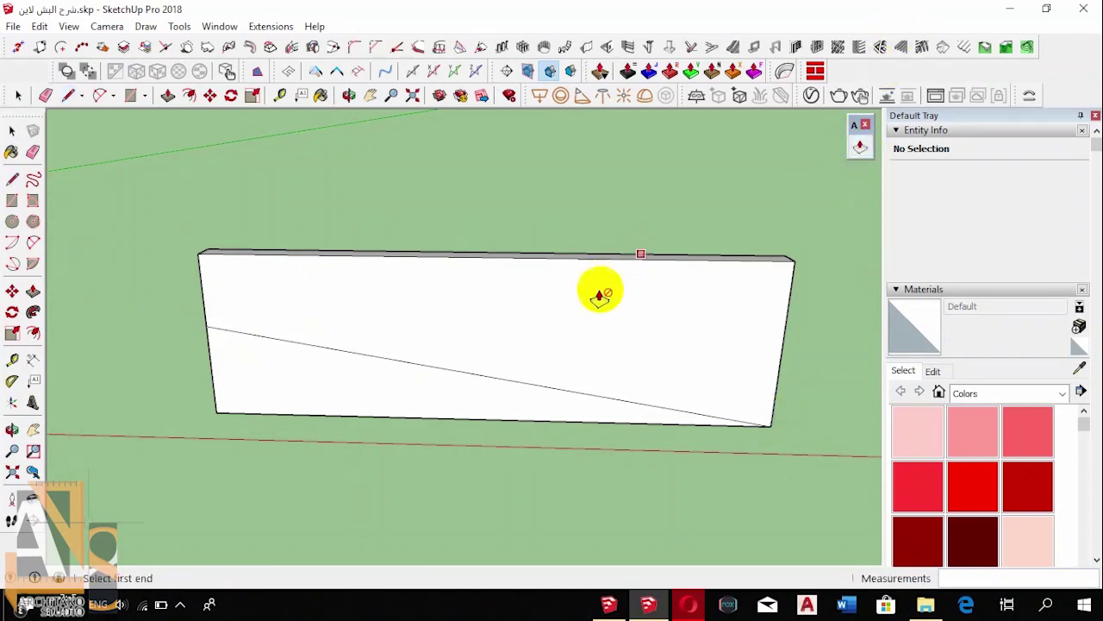
left_click(483, 379)
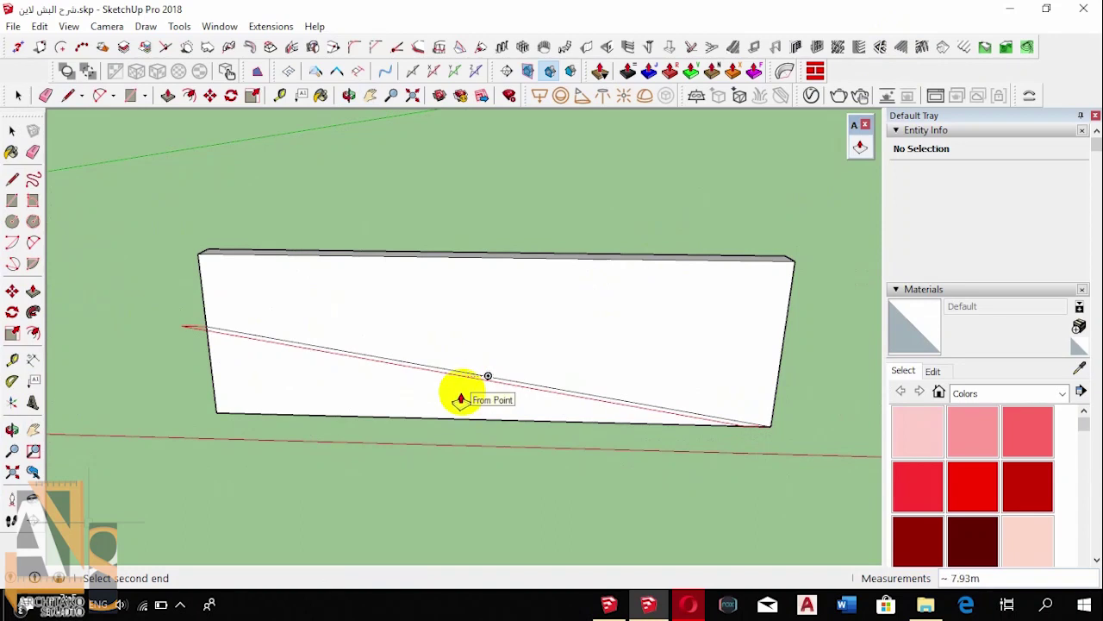
left_click(323, 422)
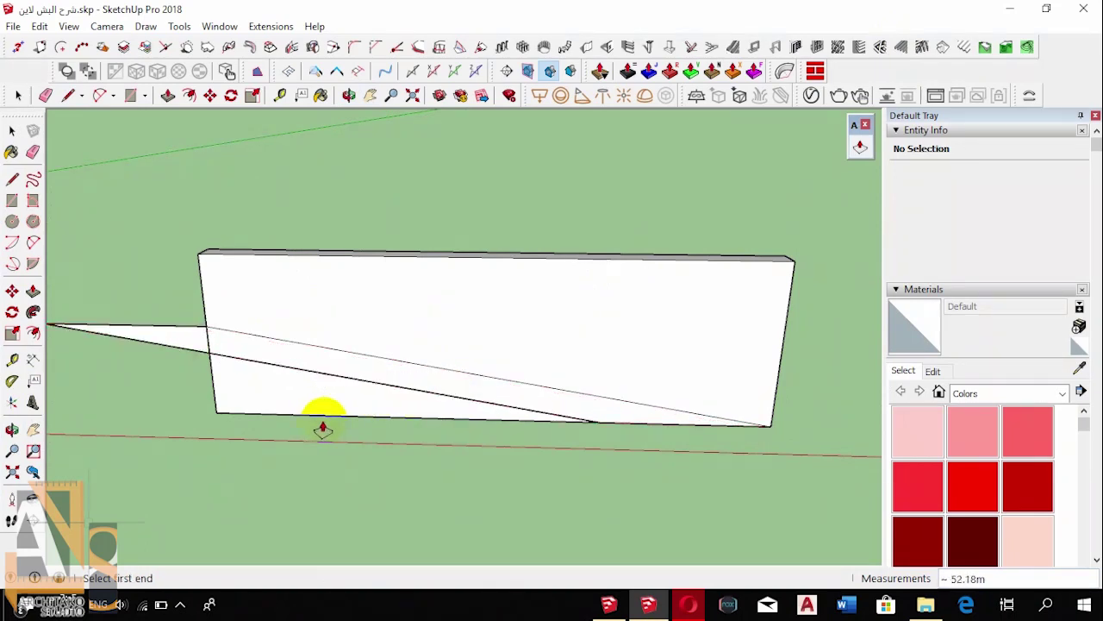
key("ctrl+z")
left_click(358, 354)
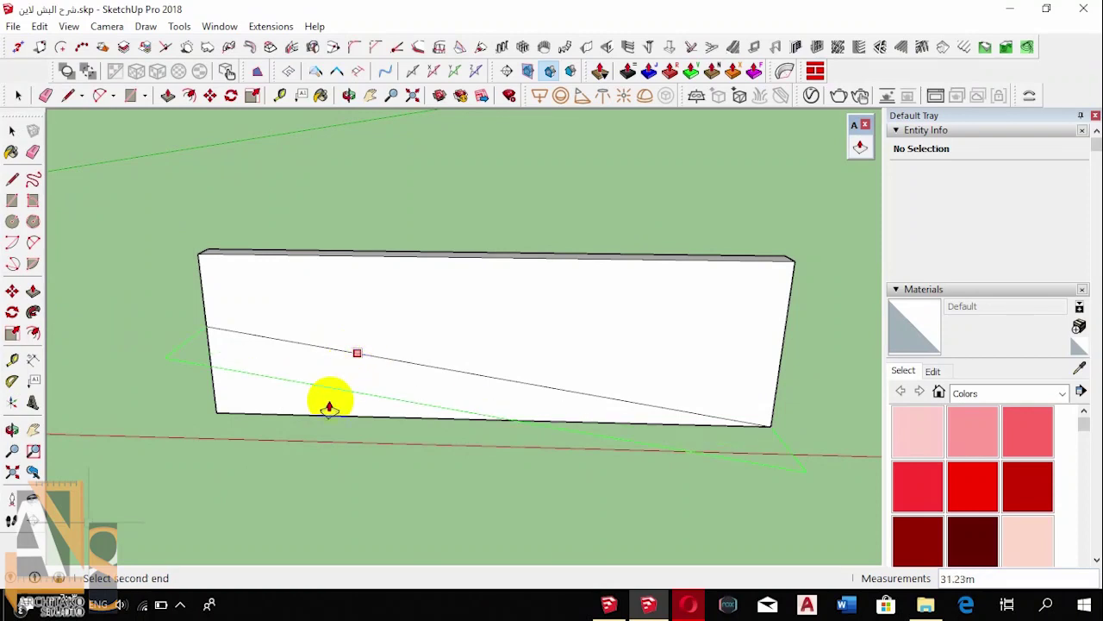
left_click(300, 452)
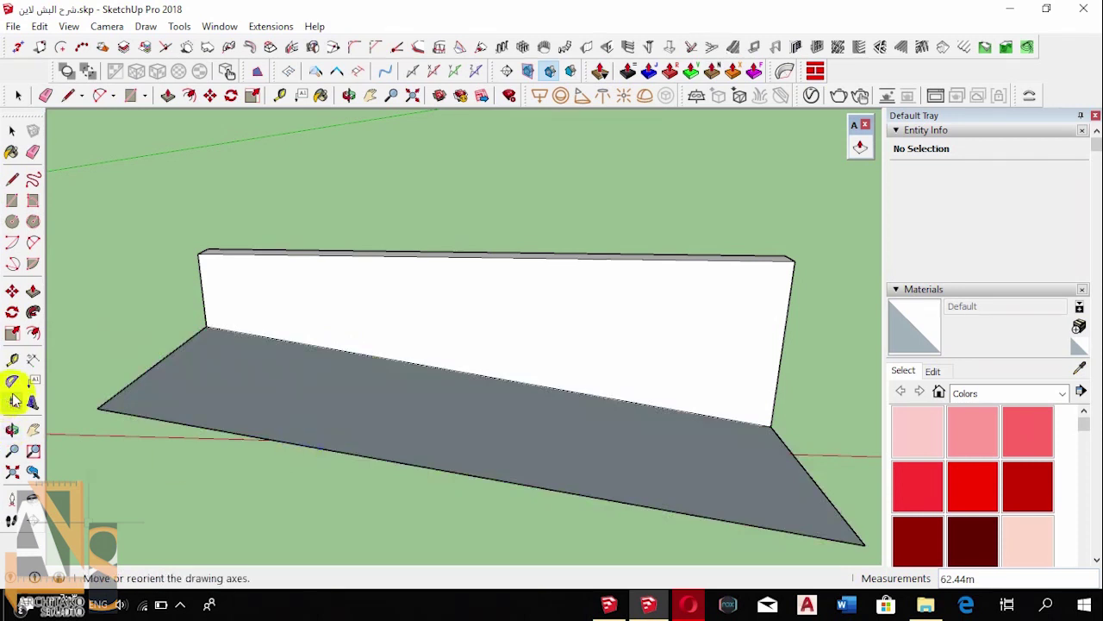
scroll(317, 358, "down", 5)
Window-select the looping curve and push it up into a curled ribbon surface
scroll(345, 345, "down", 2)
left_click(12, 429)
left_click_drag(406, 374, 252, 486)
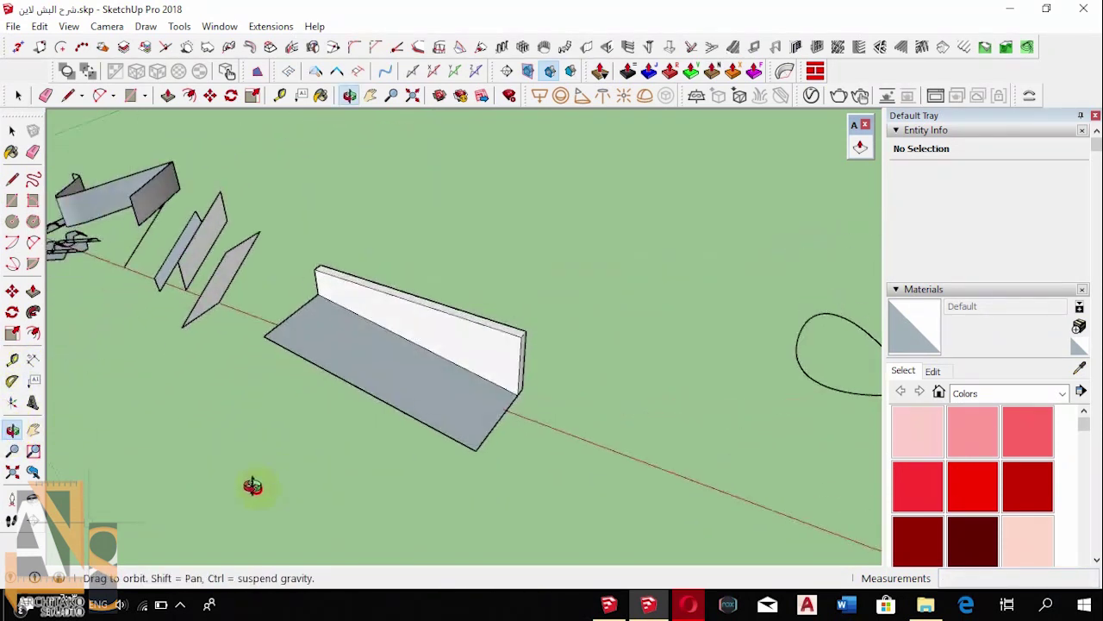
mouse_move(645, 420)
left_mouse_down("shift")
mouse_move(173, 313)
mouse_move(172, 360)
left_mouse_up("shift")
mouse_move(233, 403)
left_mouse_down()
mouse_move(305, 394)
mouse_move(276, 285)
mouse_move(345, 194)
mouse_move(747, 335)
mouse_move(776, 433)
mouse_move(660, 423)
left_mouse_up()
key("space")
left_click_drag(605, 365, 343, 523)
left_click(860, 146)
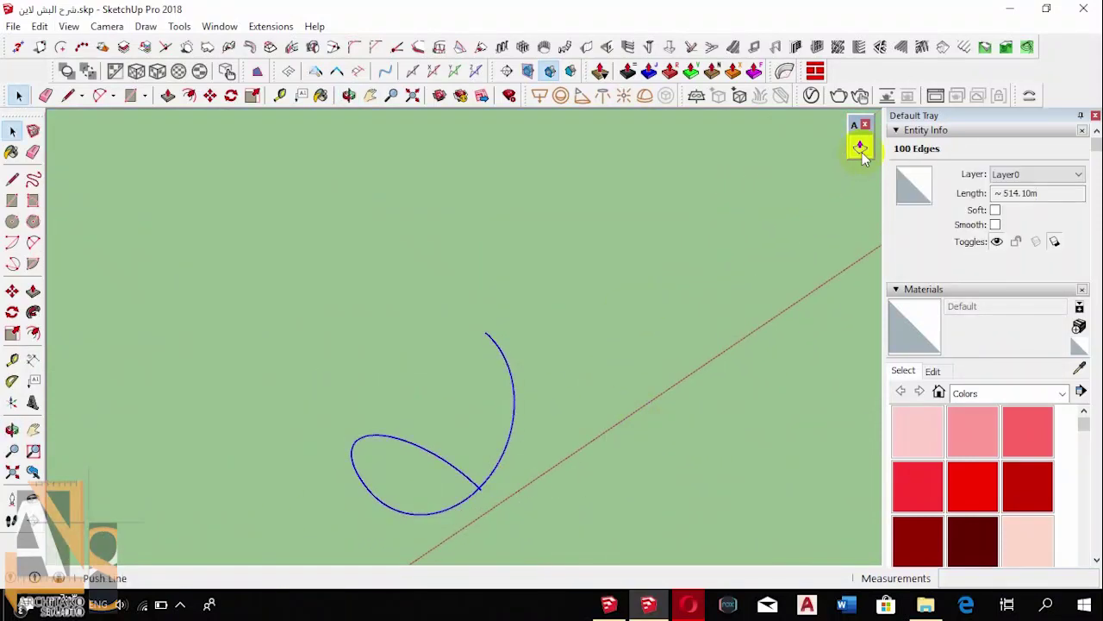
left_click(515, 389)
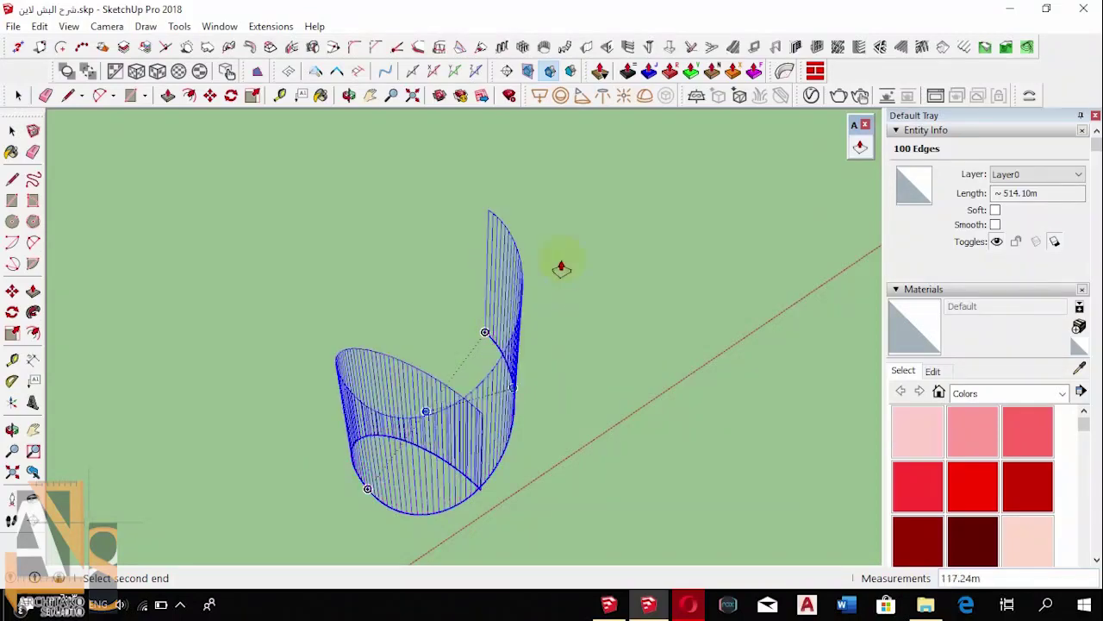
left_click(521, 306)
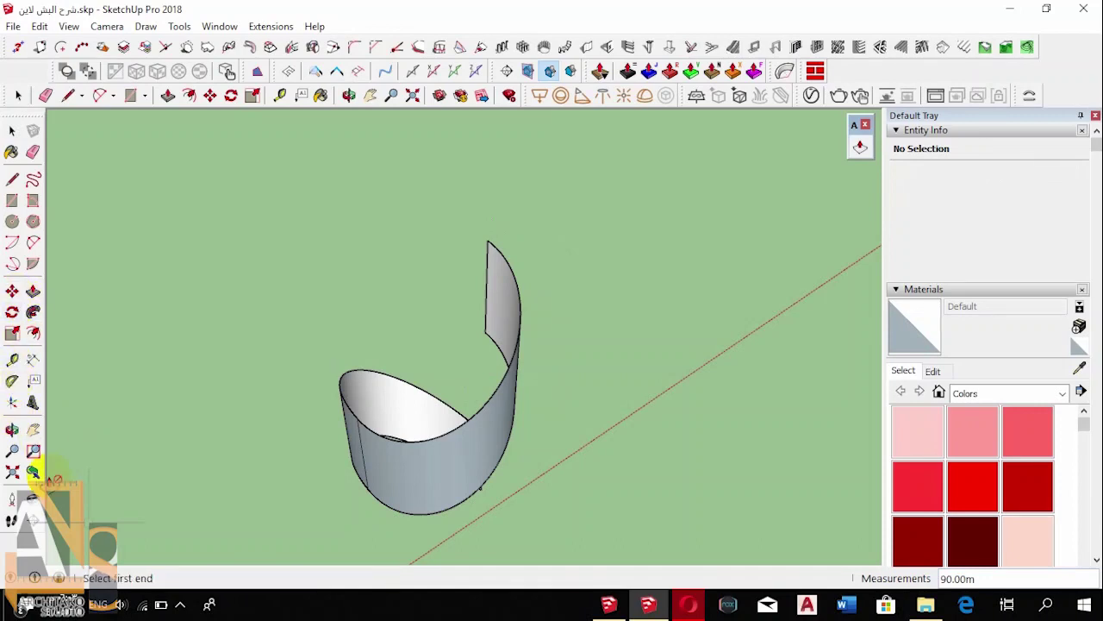
left_click(12, 430)
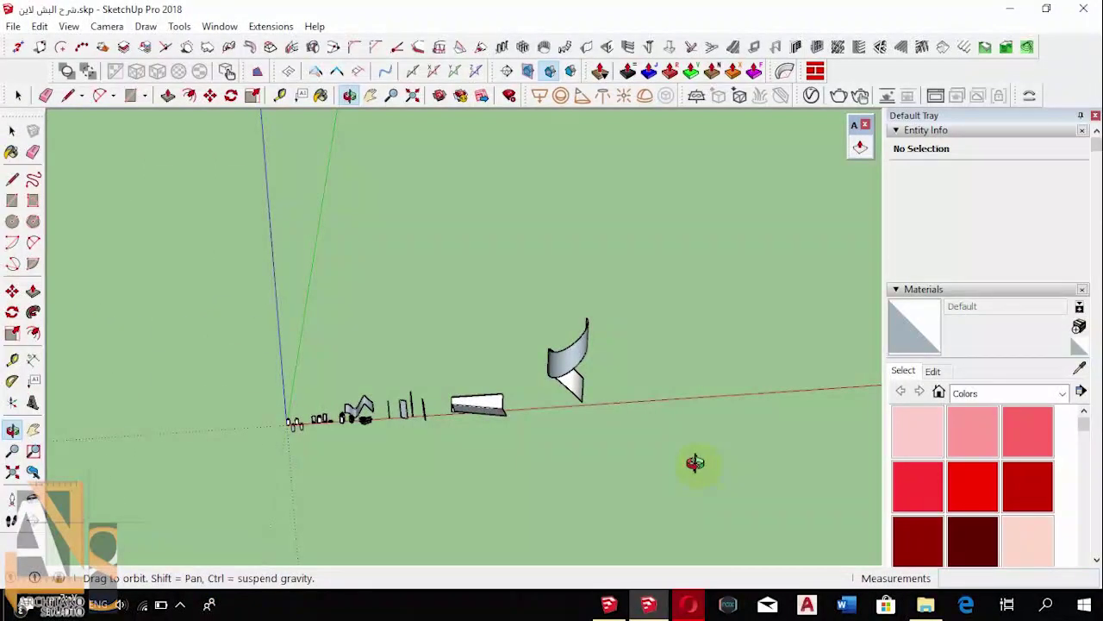
Download adebeo_pushline.0.0.3.rbz from Google Drive in the browser
left_click(689, 602)
left_click(562, 343)
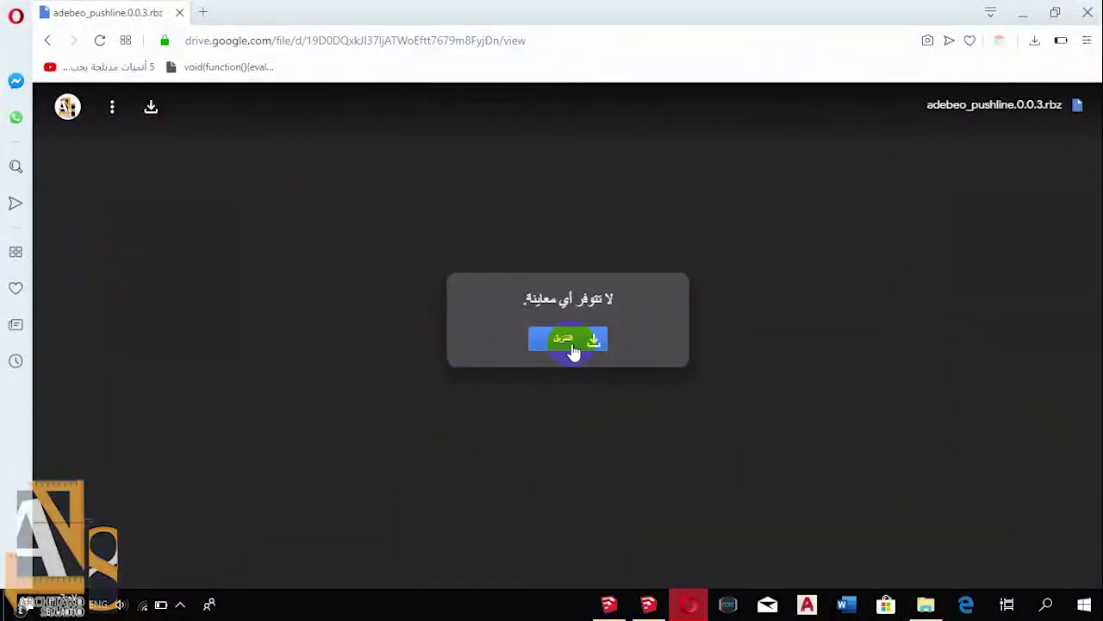
left_click(695, 609)
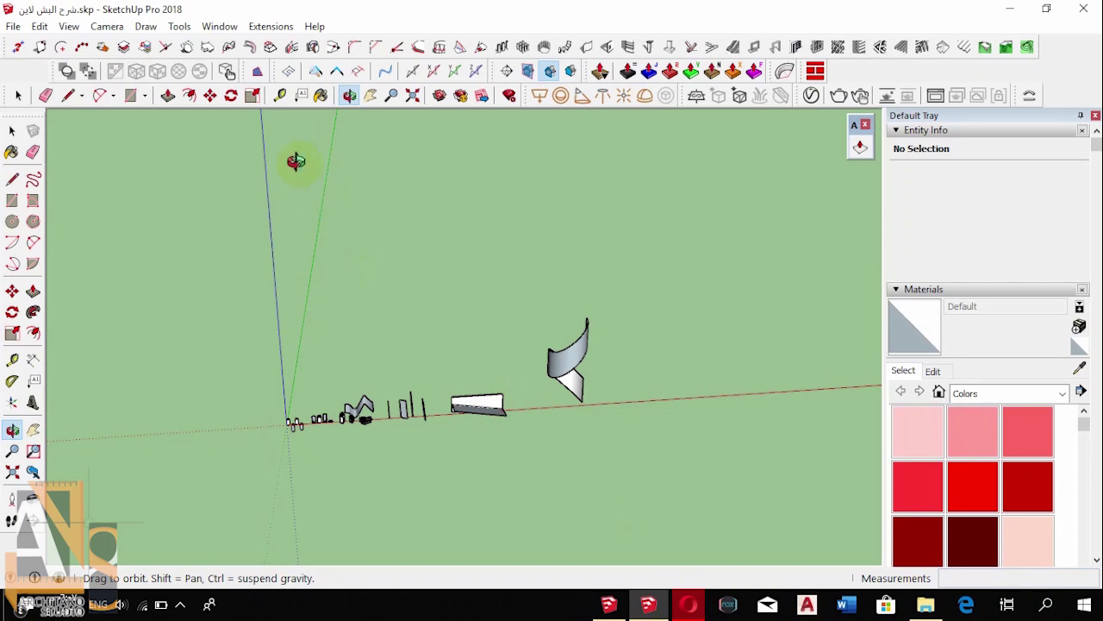
Install adebeo_pushline.0.0.3.rbz through the Extension Manager
left_click(219, 26)
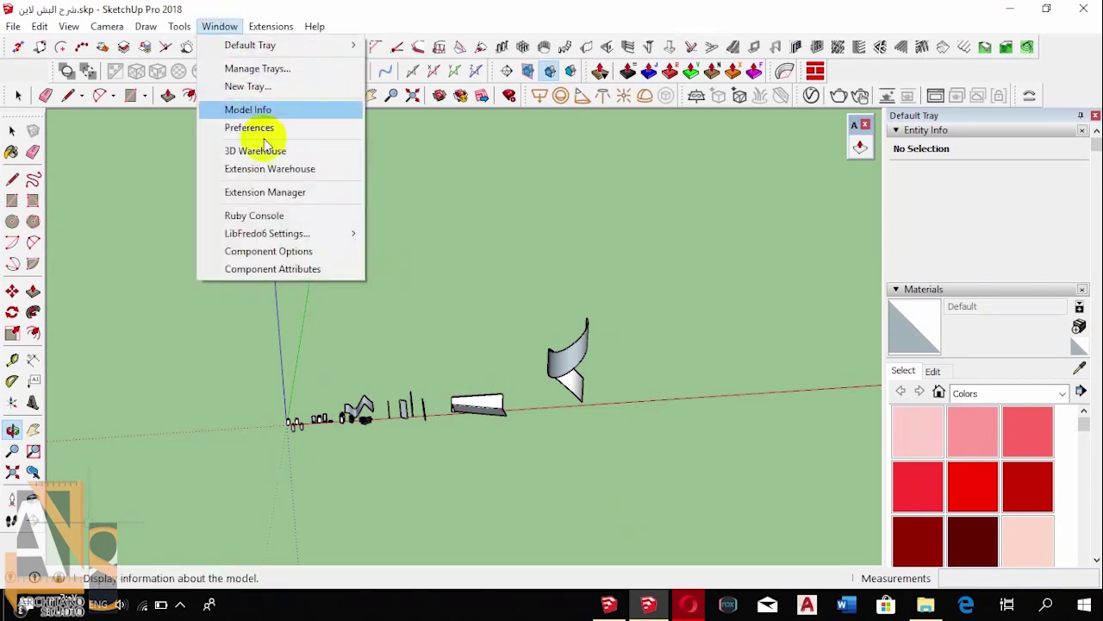
left_click(278, 194)
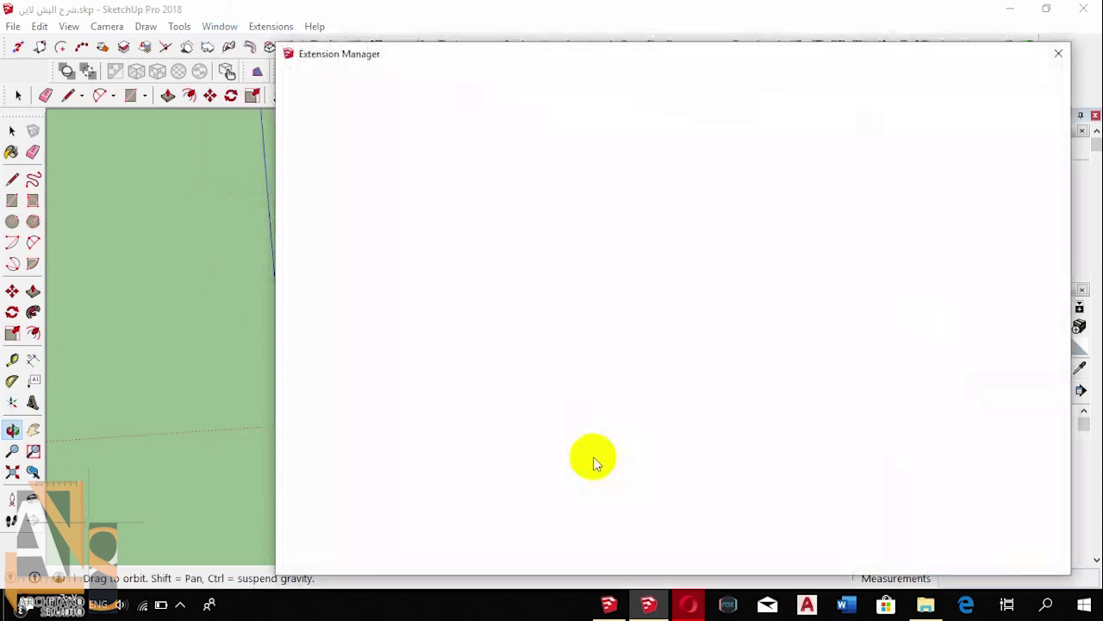
left_click(381, 549)
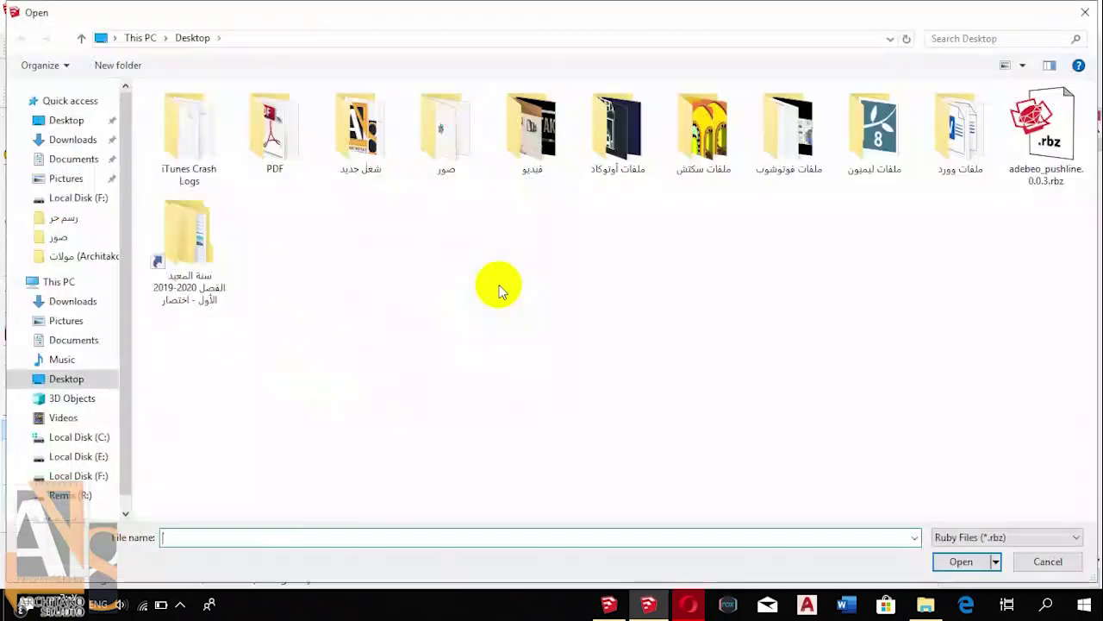
left_click(1045, 181)
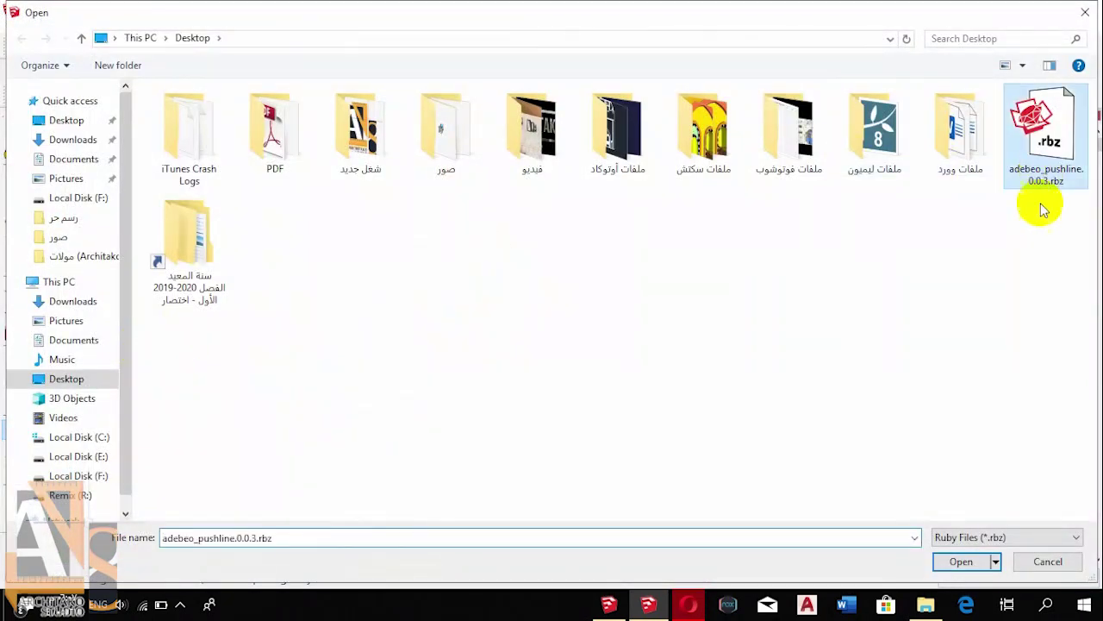
left_click(944, 564)
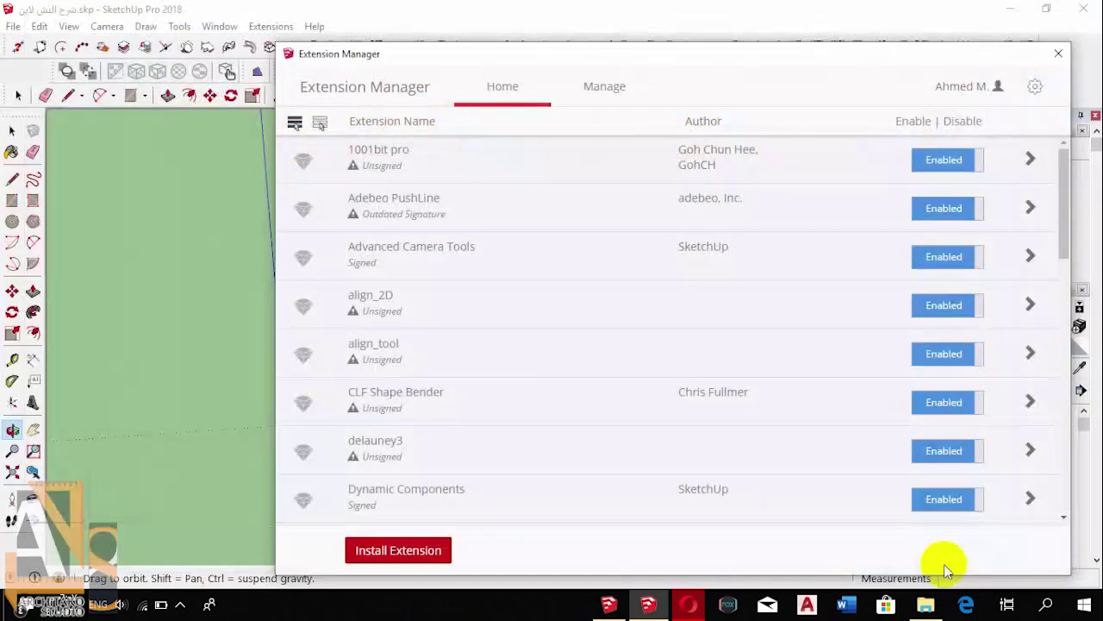
Switch on the Adebeo toolbar and close the Extension Manager
left_click_drag(955, 57, 645, 215)
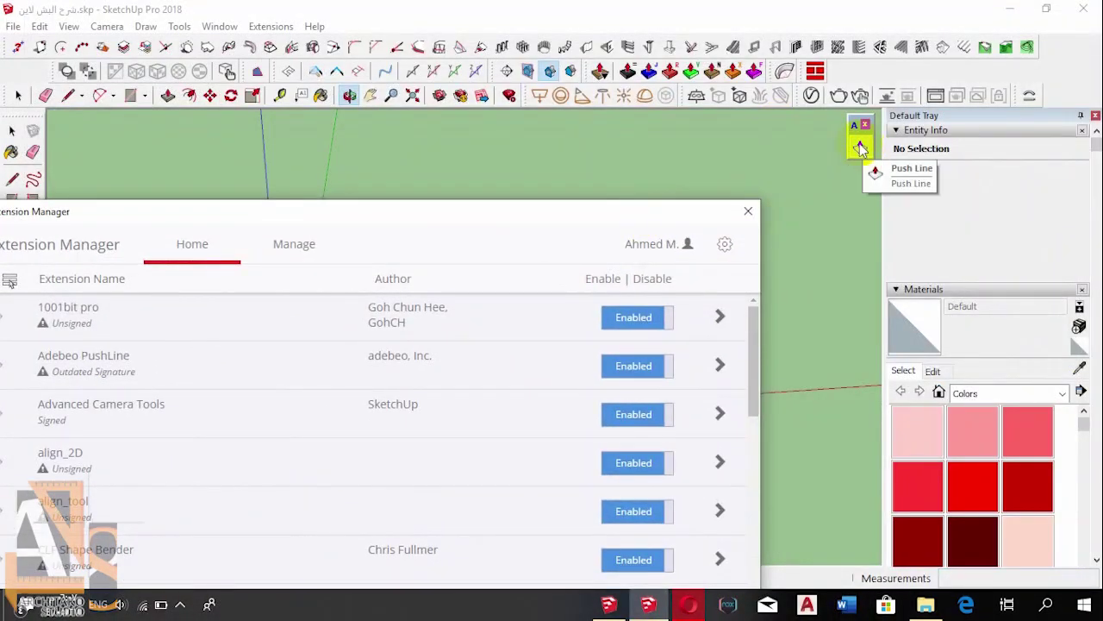
left_click(68, 20)
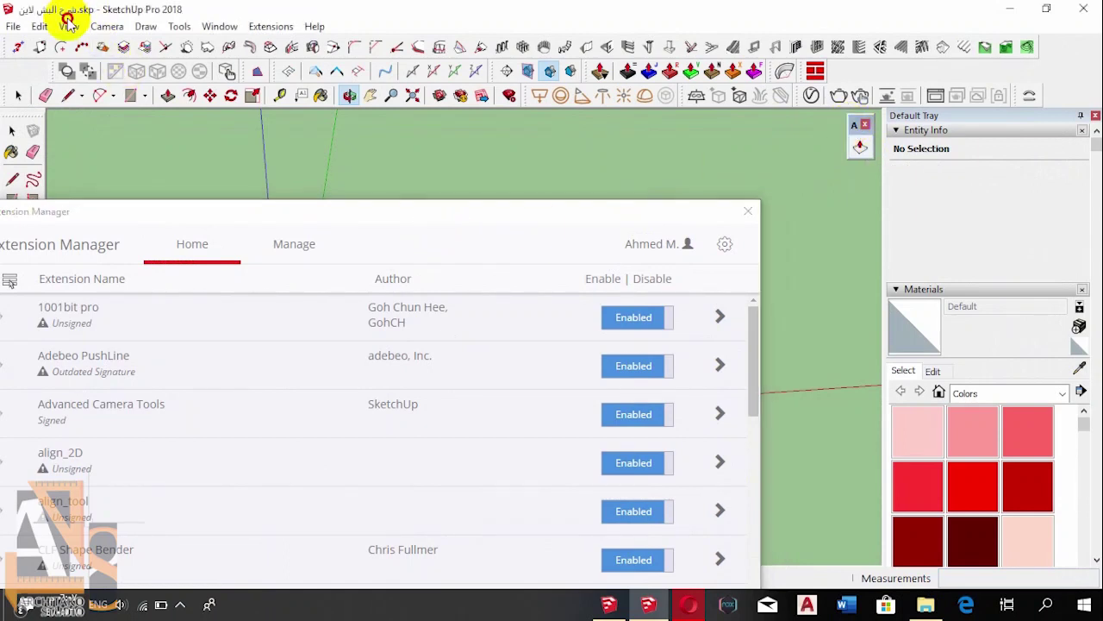
left_click(81, 42)
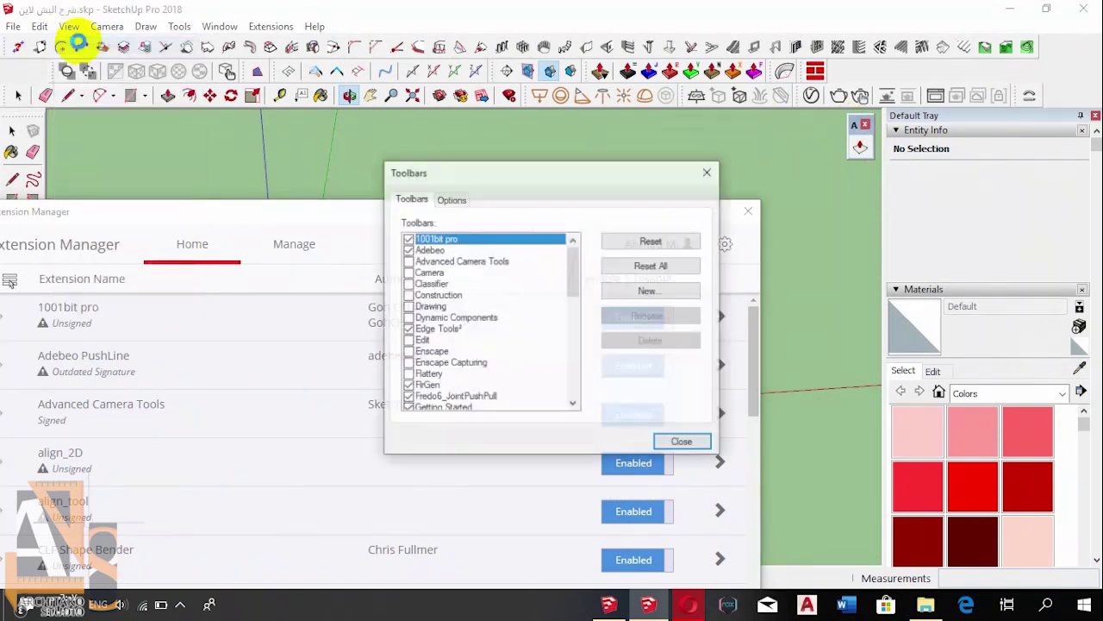
left_click(406, 252)
left_click(683, 444)
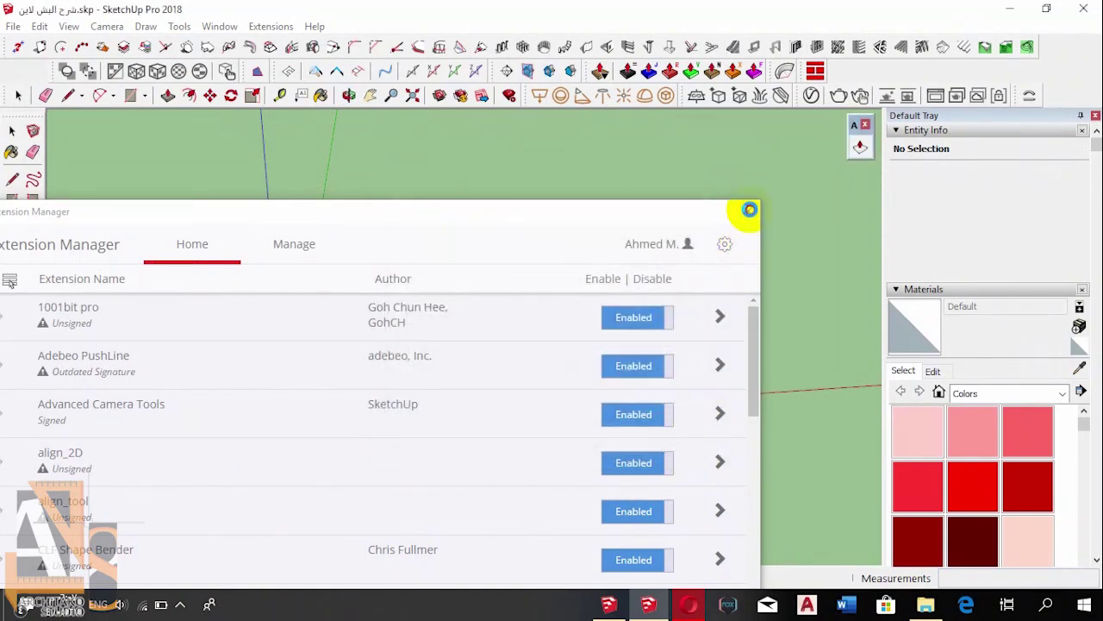
left_click(748, 210)
In the Untitled model, install adebeo_pushline.0.0.3.rbz from the Preferences Extensions page
key("o")
left_click(609, 603)
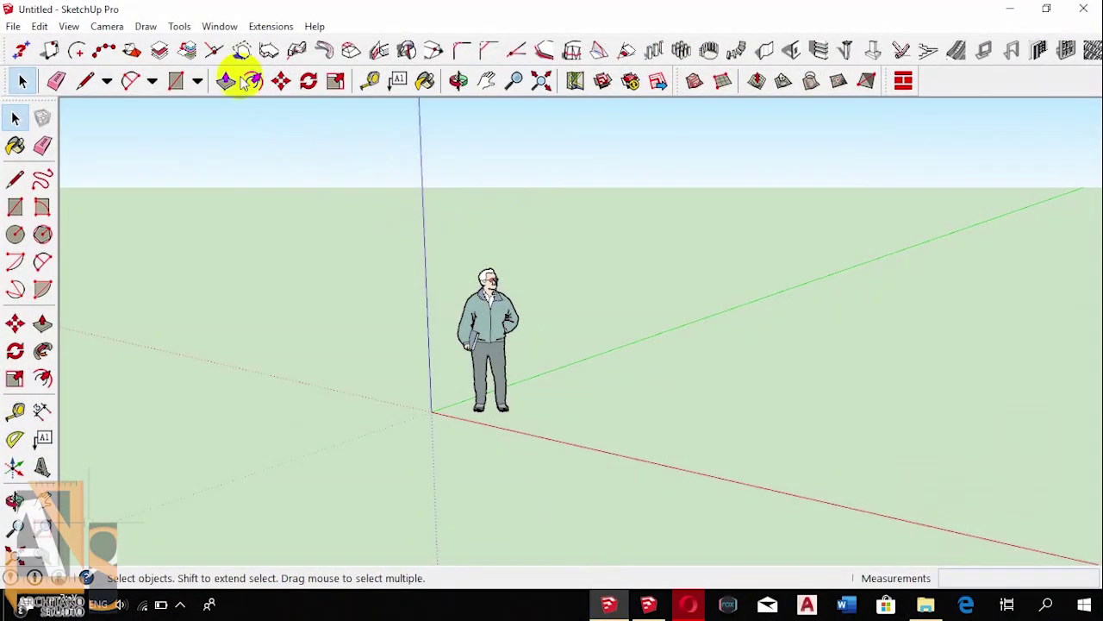
left_click(218, 29)
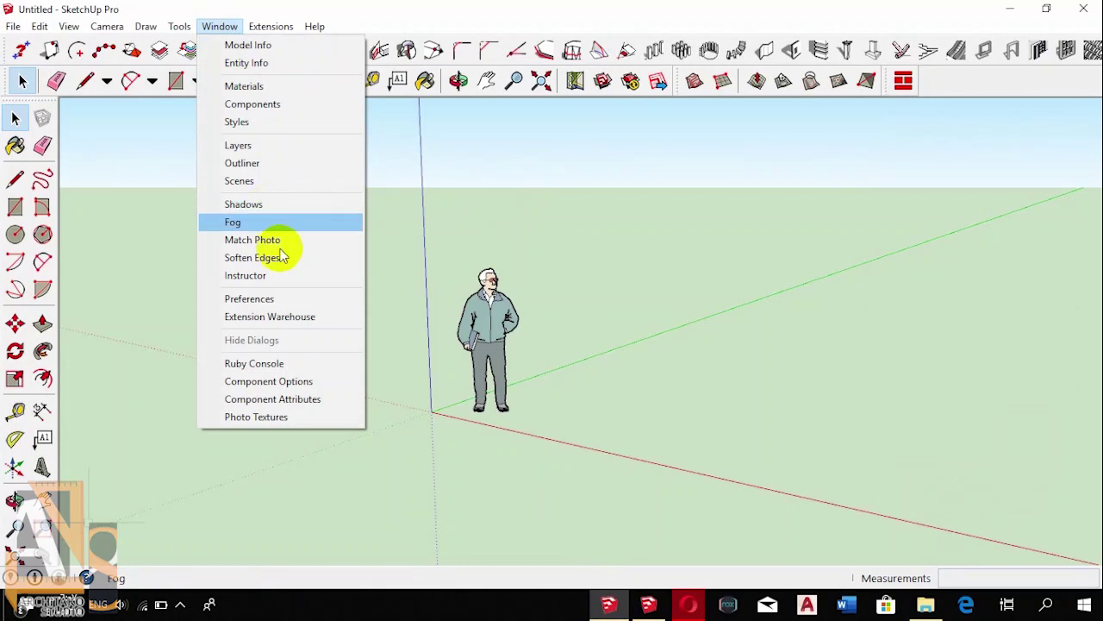
left_click(289, 300)
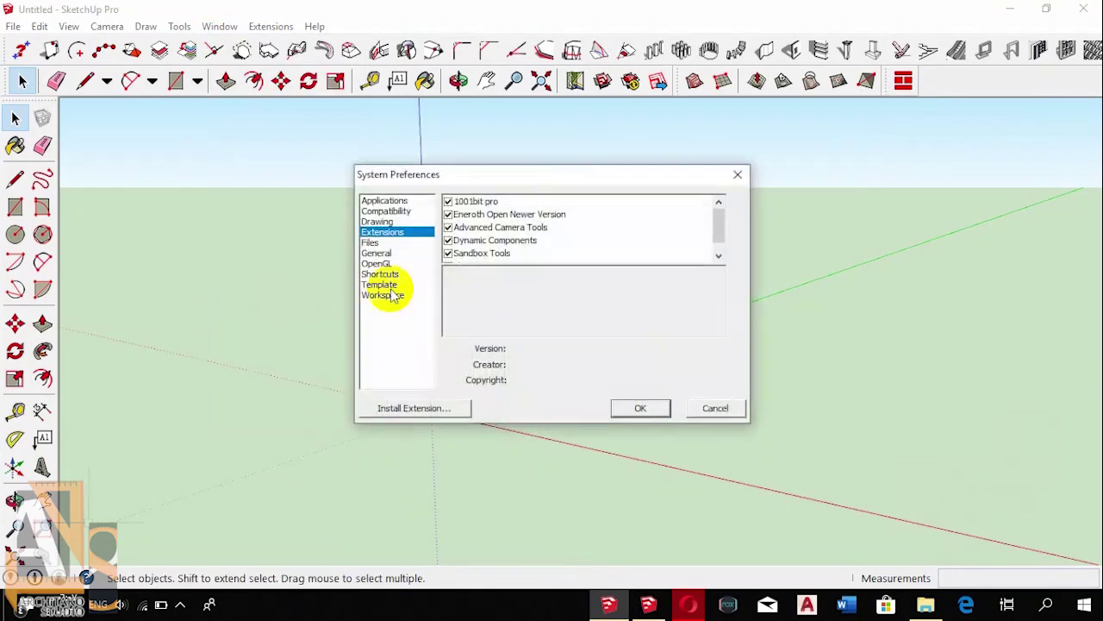
left_click(405, 414)
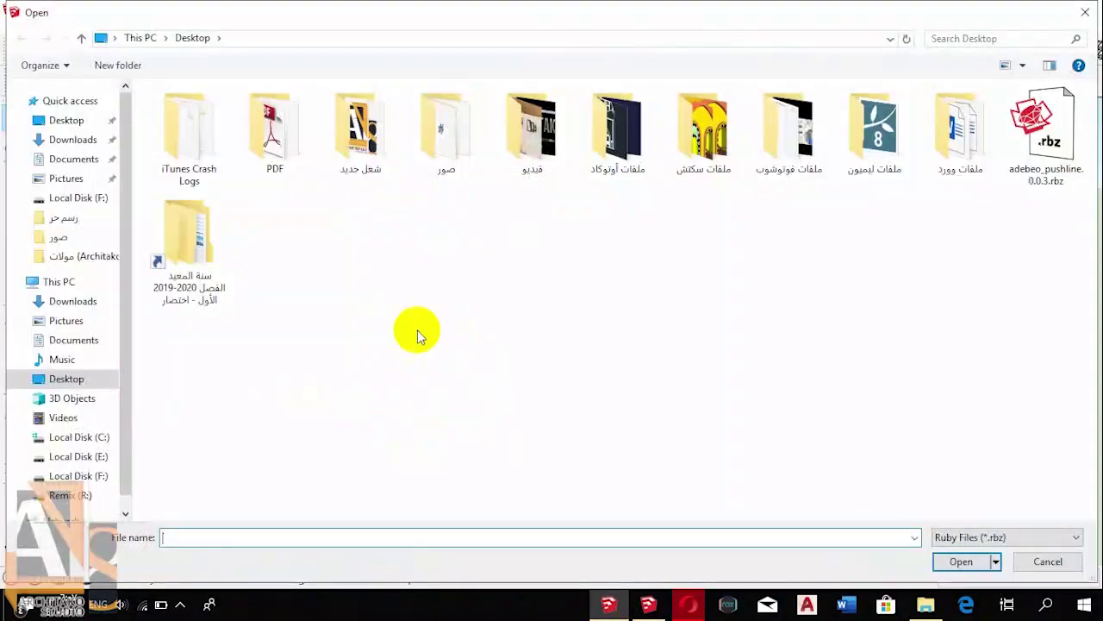
left_click(1060, 176)
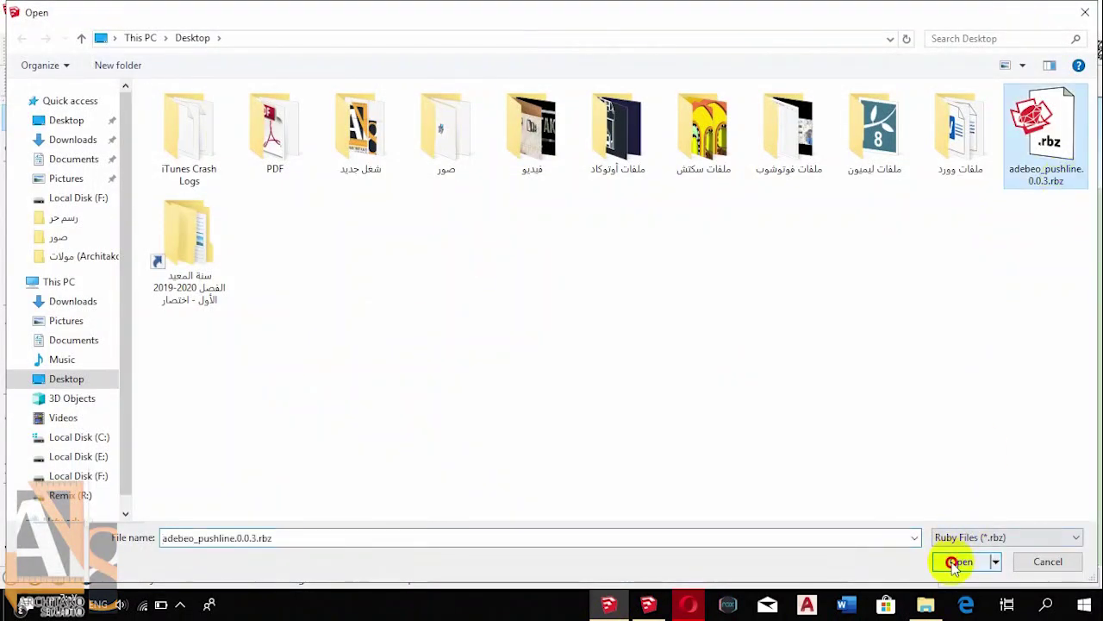
left_click(953, 561)
left_click(605, 346)
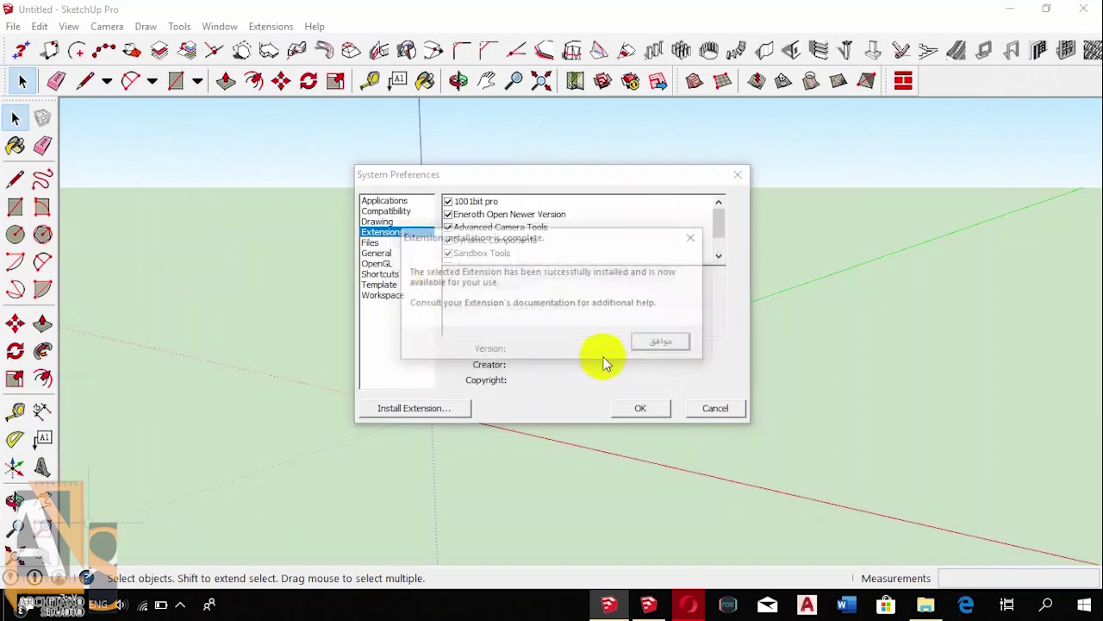
left_click(660, 345)
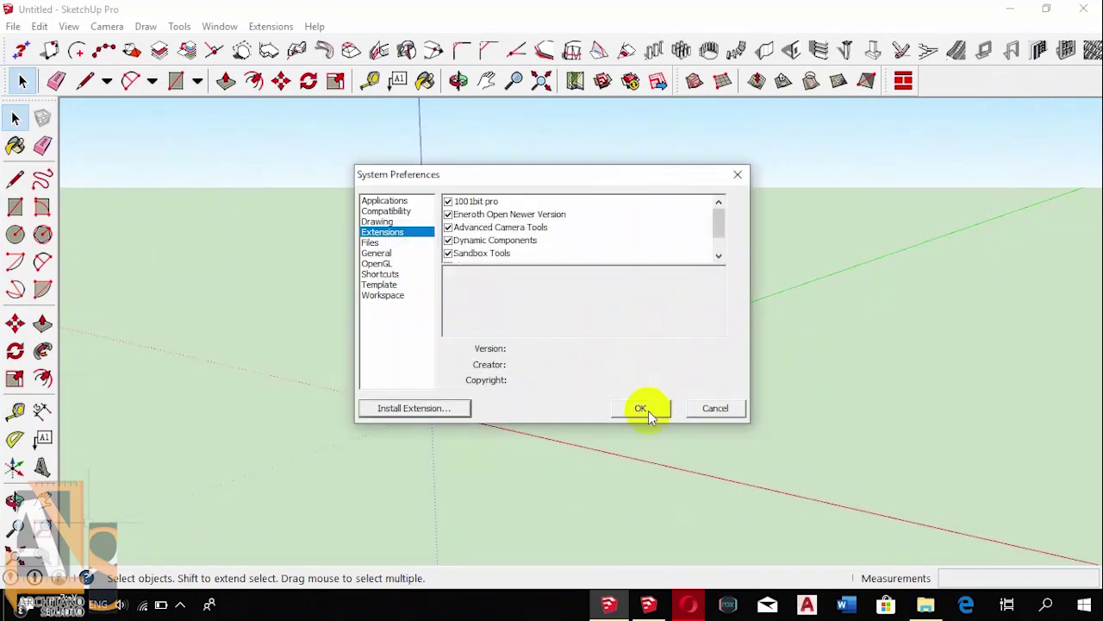
left_click(648, 411)
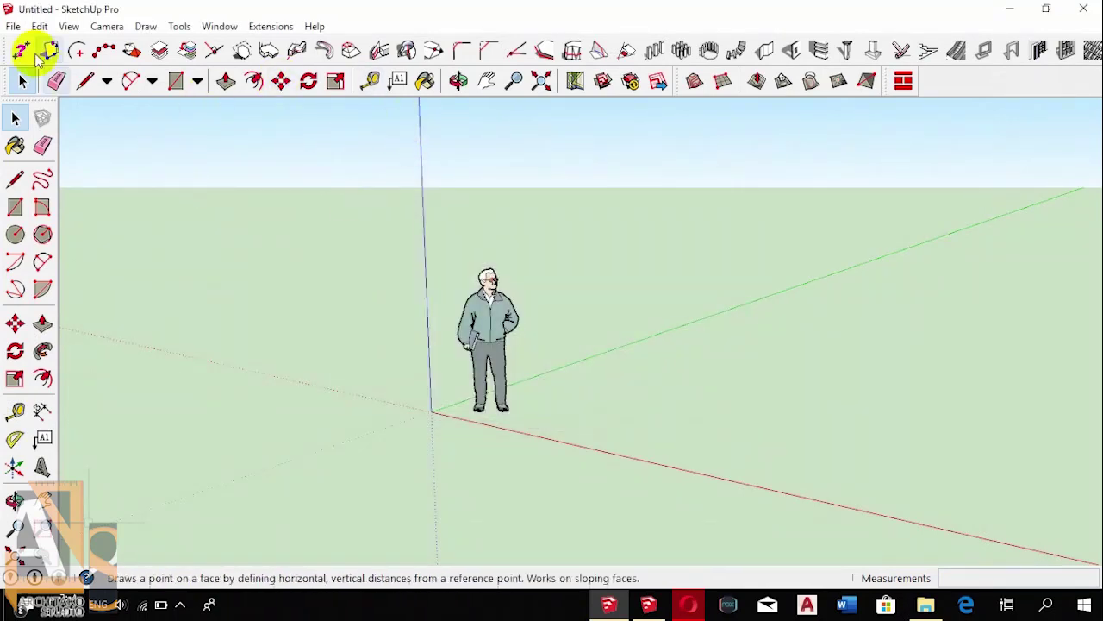
Tick Adebeo in the toolbars list to show its Push Line toolbar
left_click(67, 27)
left_click(65, 44)
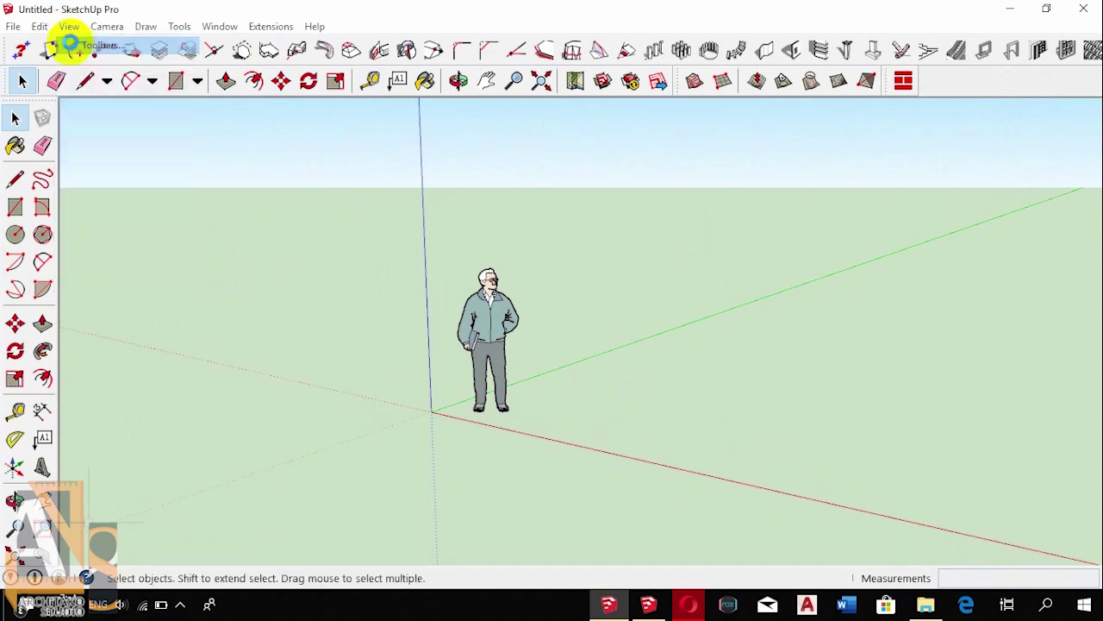
left_click(407, 250)
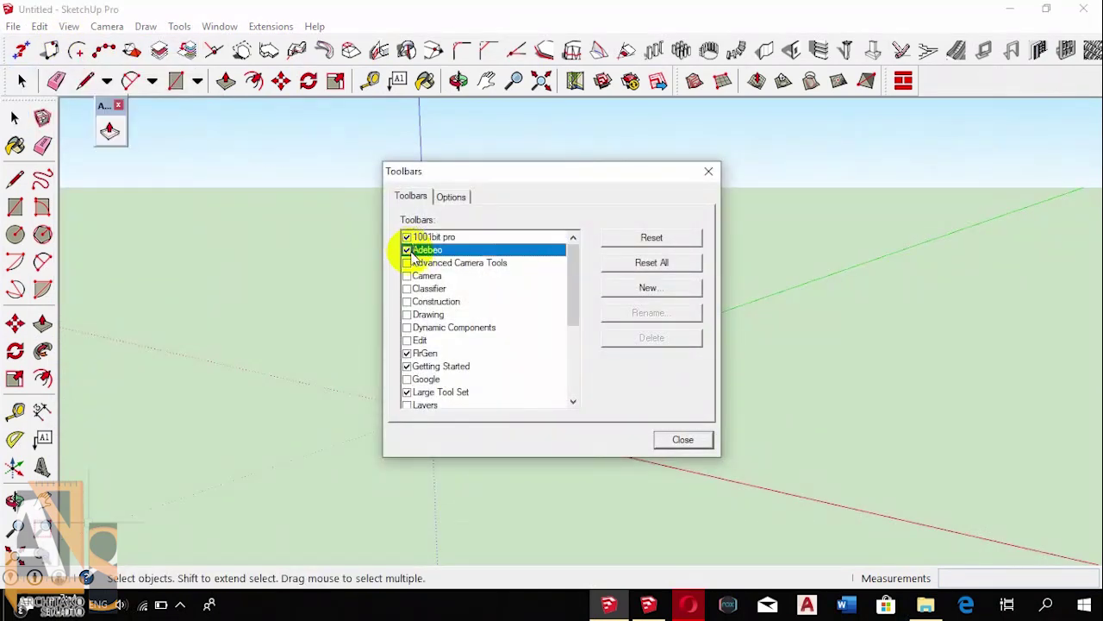
left_click(683, 440)
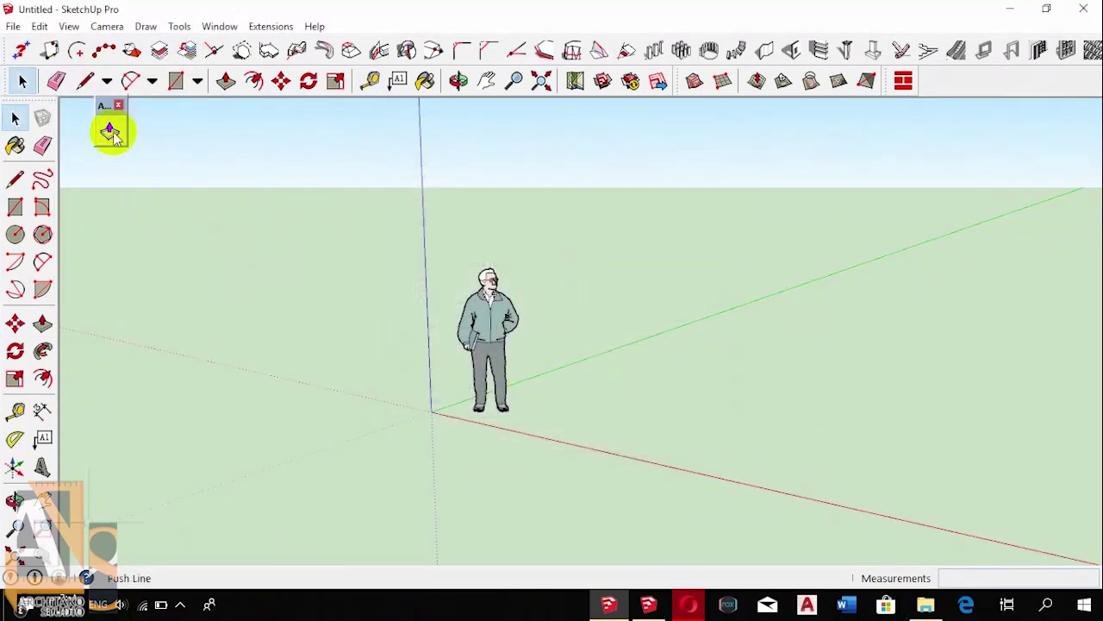